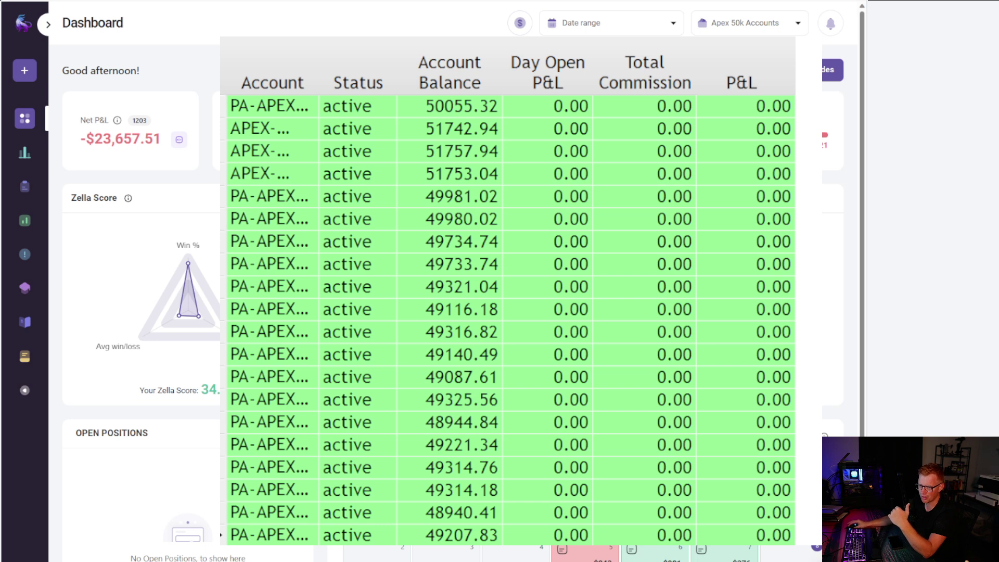
Step: Sort the account list descending by Account, checking the 50,055.32 and 49,207.83 balances
{"action": "left_click", "coordinate": [305, 111]}
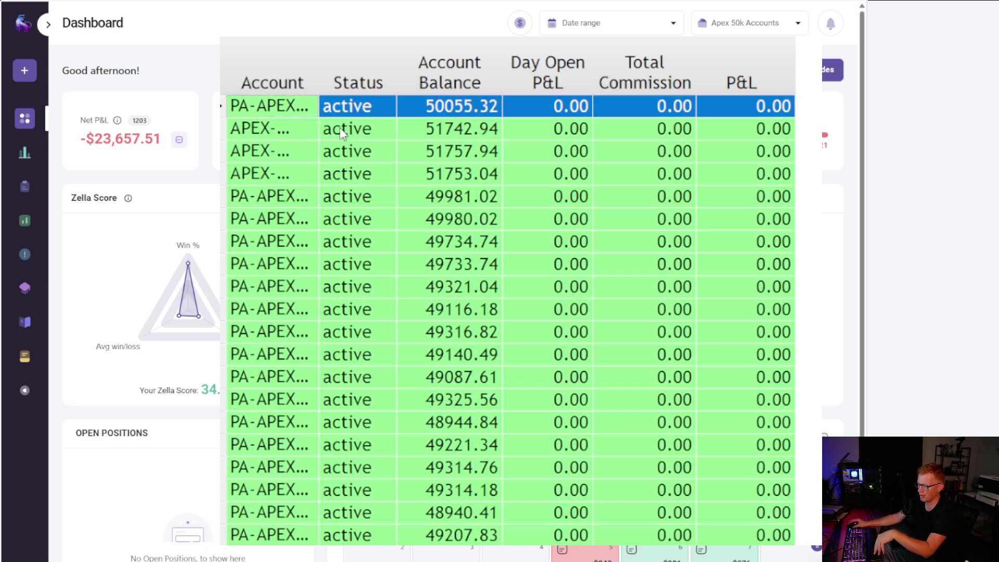
{"action": "left_click", "coordinate": [268, 83]}
{"action": "left_click", "coordinate": [276, 177]}
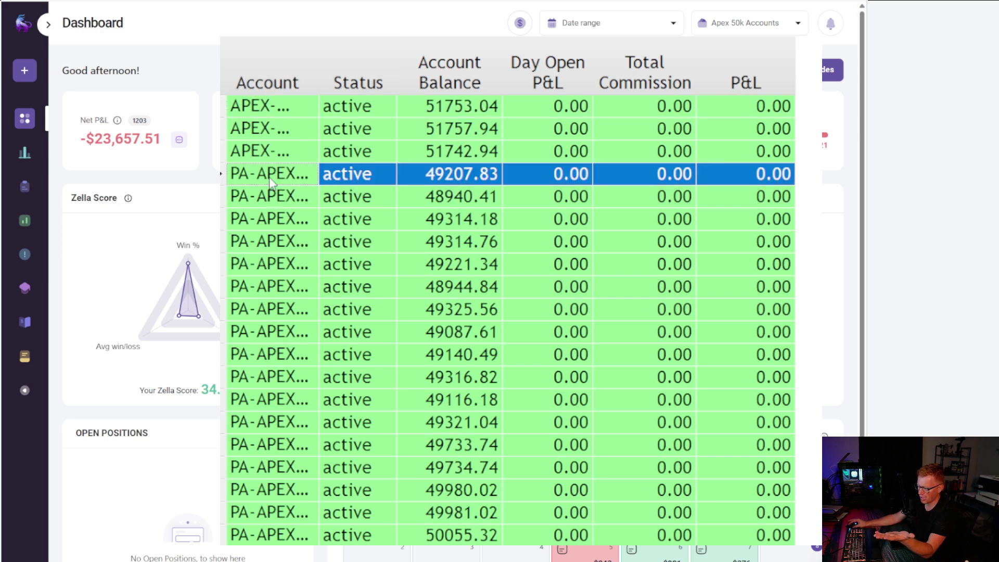
{"action": "left_click", "coordinate": [287, 533]}
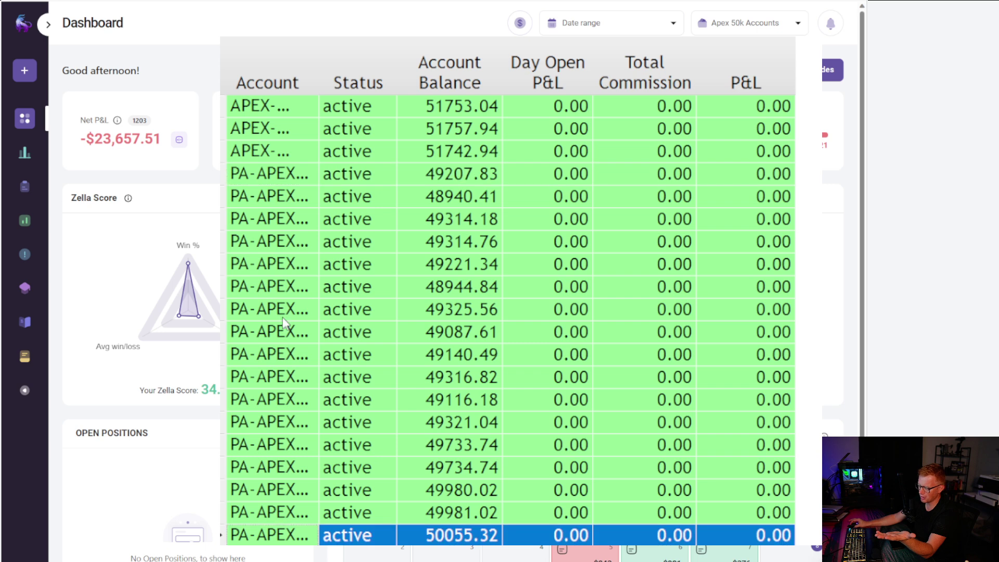
{"action": "left_click", "coordinate": [276, 174]}
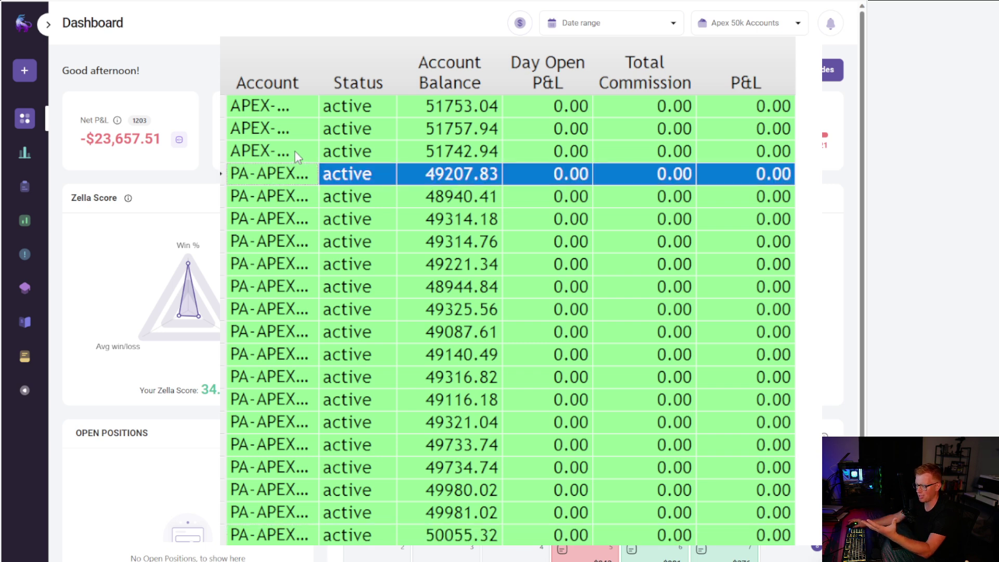
Step: Step through the top accounts, comparing the 51,753.04 and 51,757.94 balances
{"action": "left_click_drag", "start_coordinate": [292, 150], "coordinate": [295, 110]}
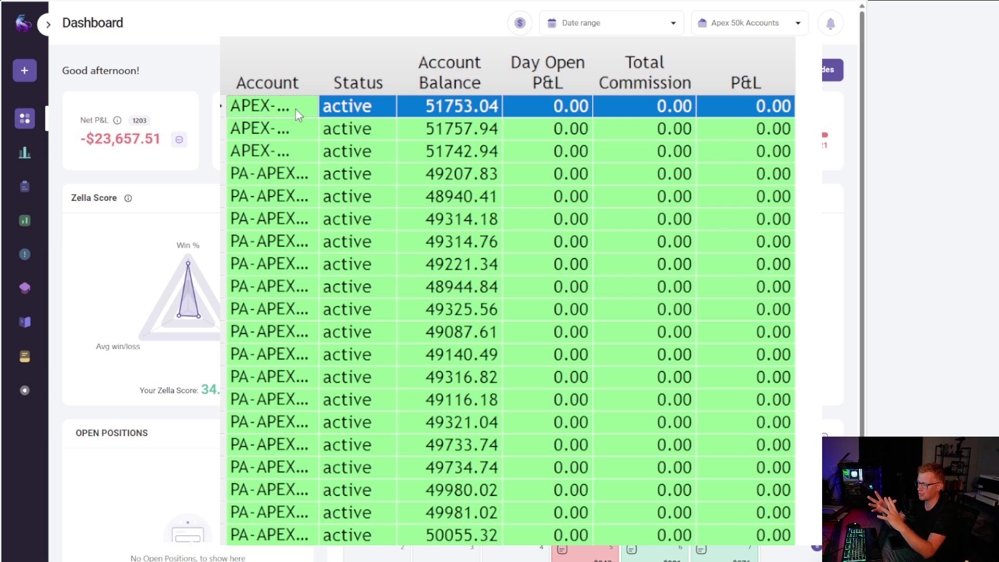
{"action": "left_click_drag", "start_coordinate": [295, 109], "coordinate": [294, 151]}
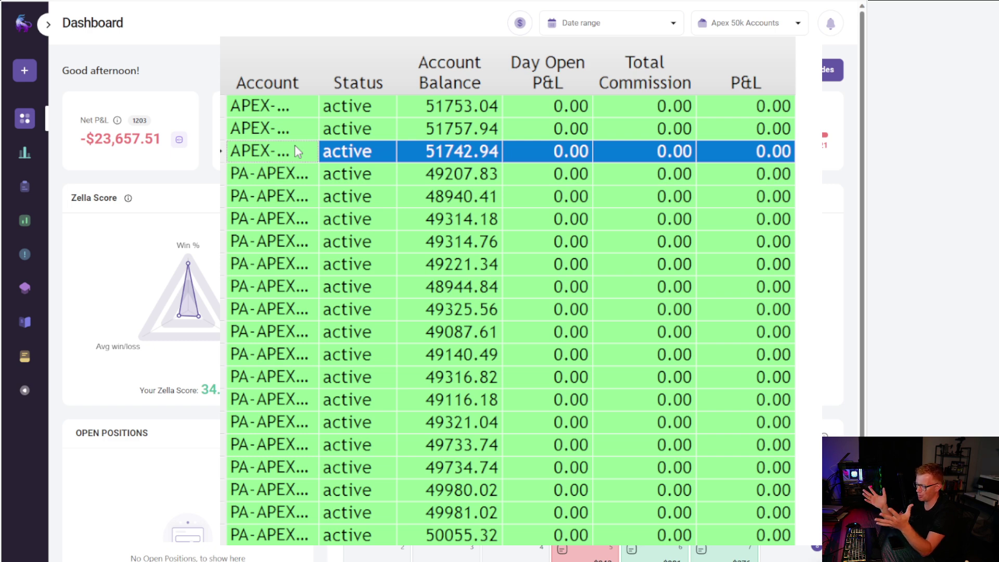
{"action": "left_click", "coordinate": [295, 113]}
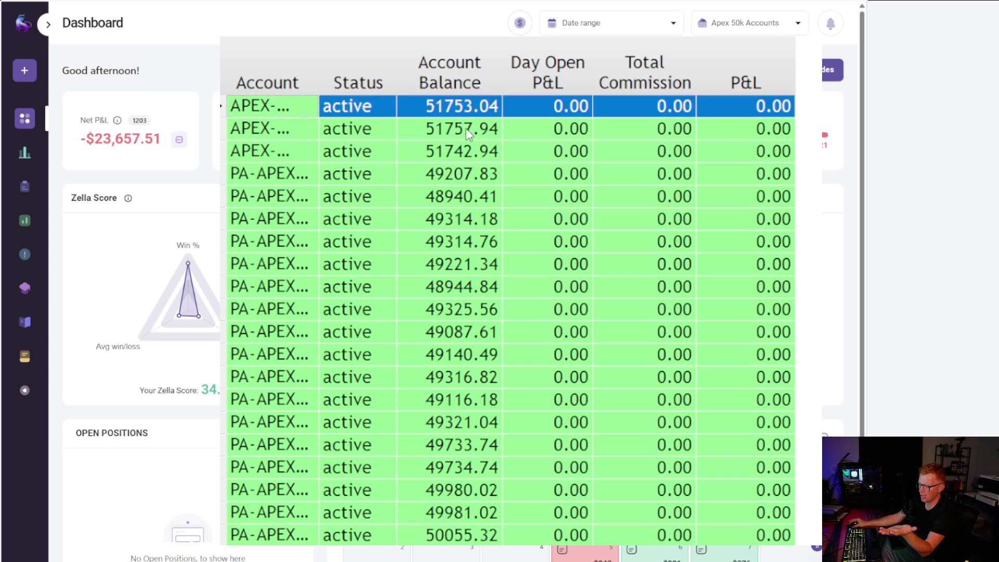
{"action": "left_click", "coordinate": [473, 130]}
{"action": "left_click", "coordinate": [482, 151]}
{"action": "left_click", "coordinate": [480, 126]}
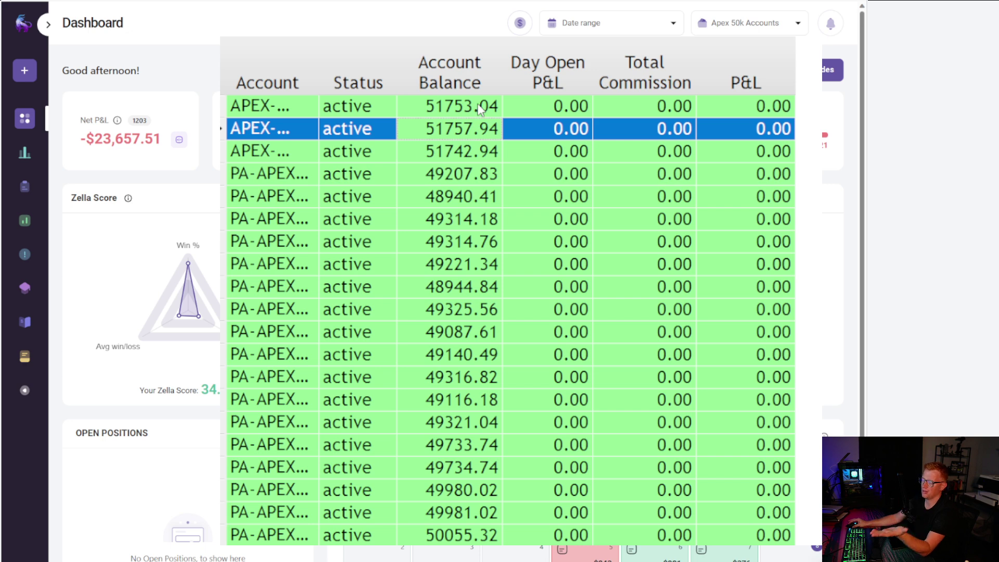
{"action": "left_click", "coordinate": [480, 109]}
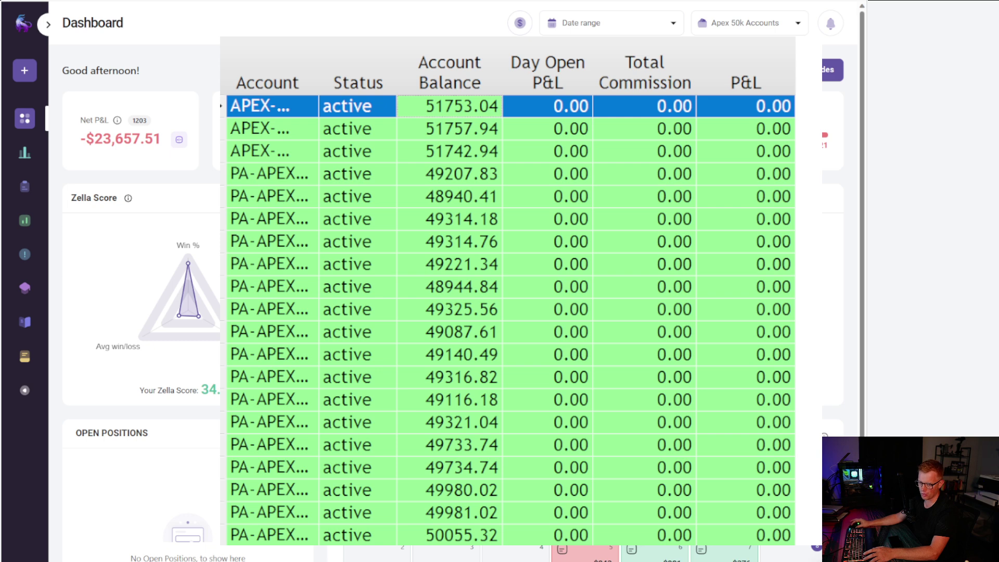
{"action": "key", "text": "alt+Tab"}
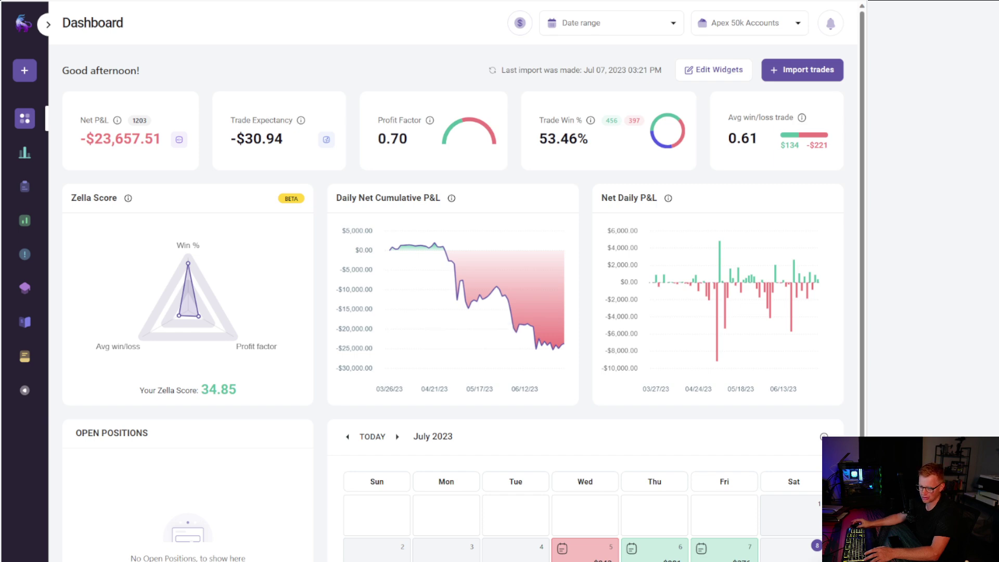
{"action": "key", "text": "alt+Tab"}
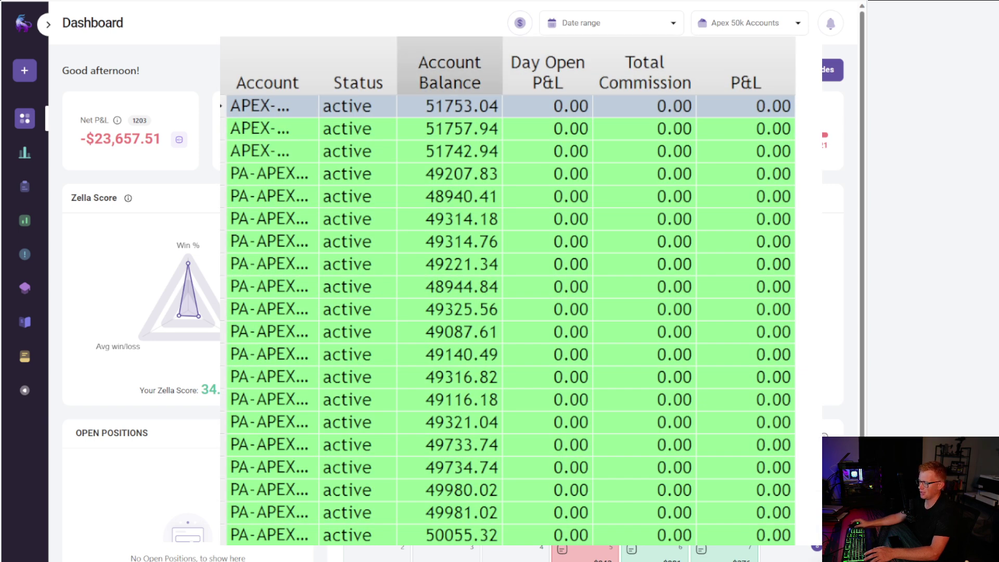
{"action": "left_click", "coordinate": [460, 129]}
{"action": "left_click", "coordinate": [461, 151]}
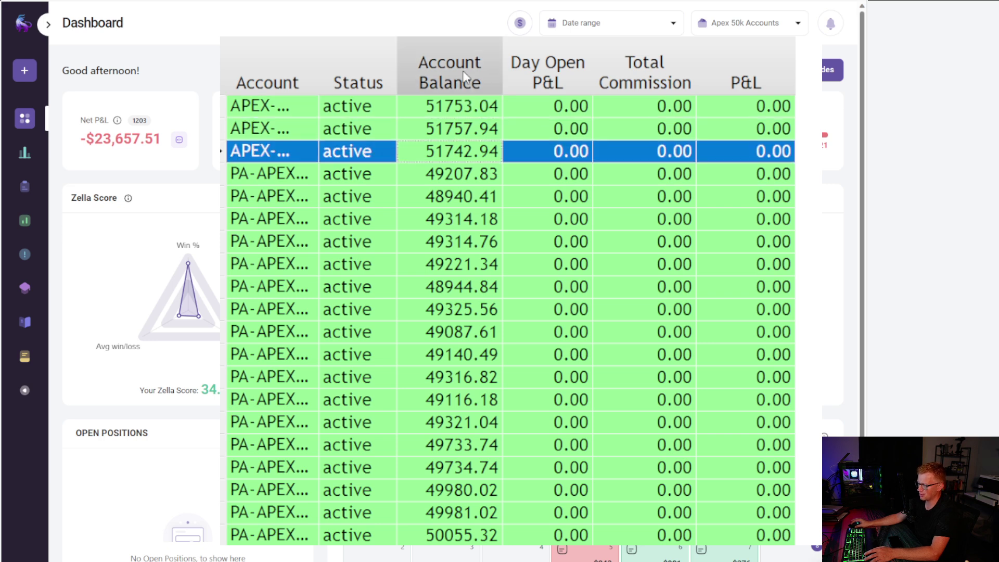
{"action": "left_click", "coordinate": [449, 73]}
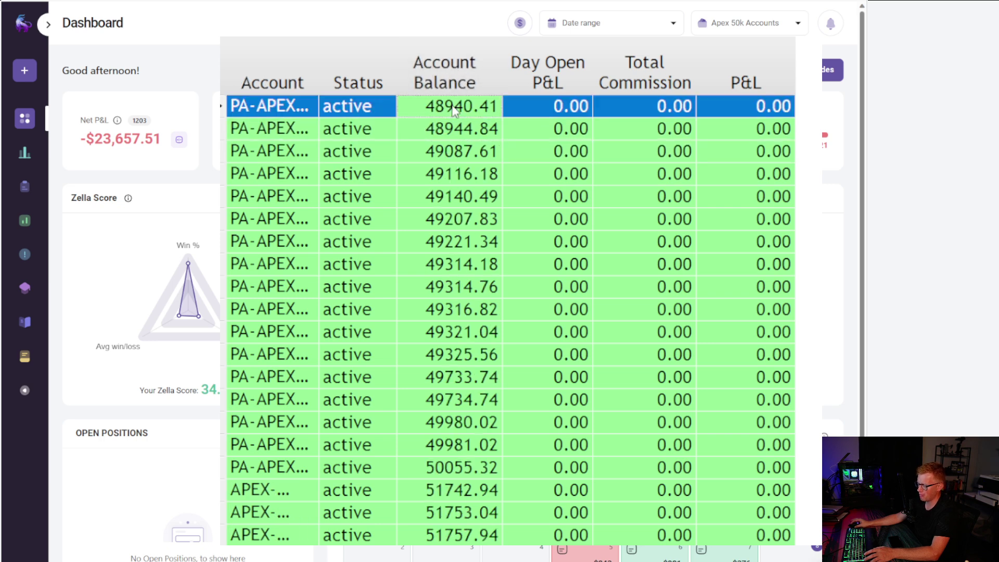
{"action": "left_click", "coordinate": [292, 129]}
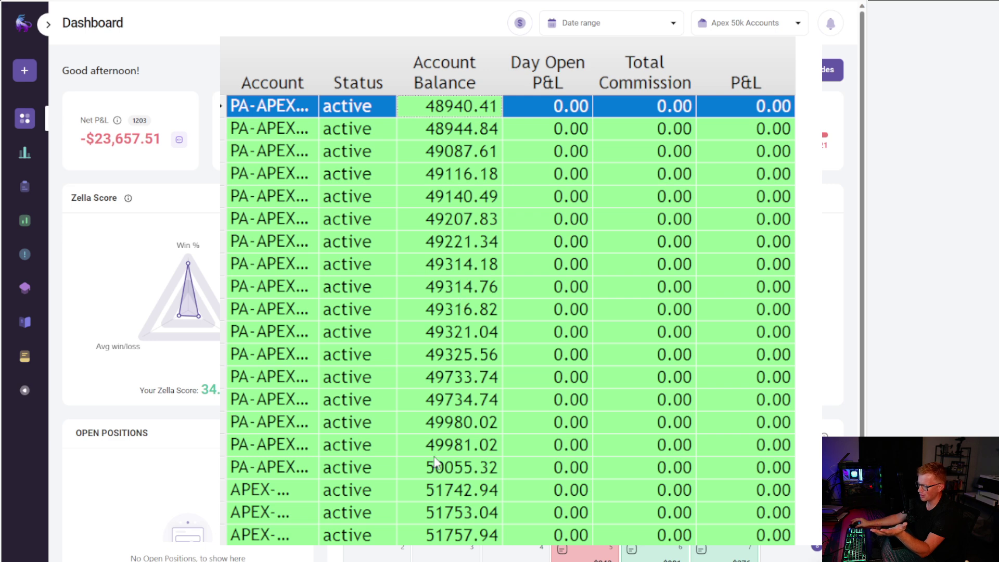
{"action": "left_click", "coordinate": [488, 472]}
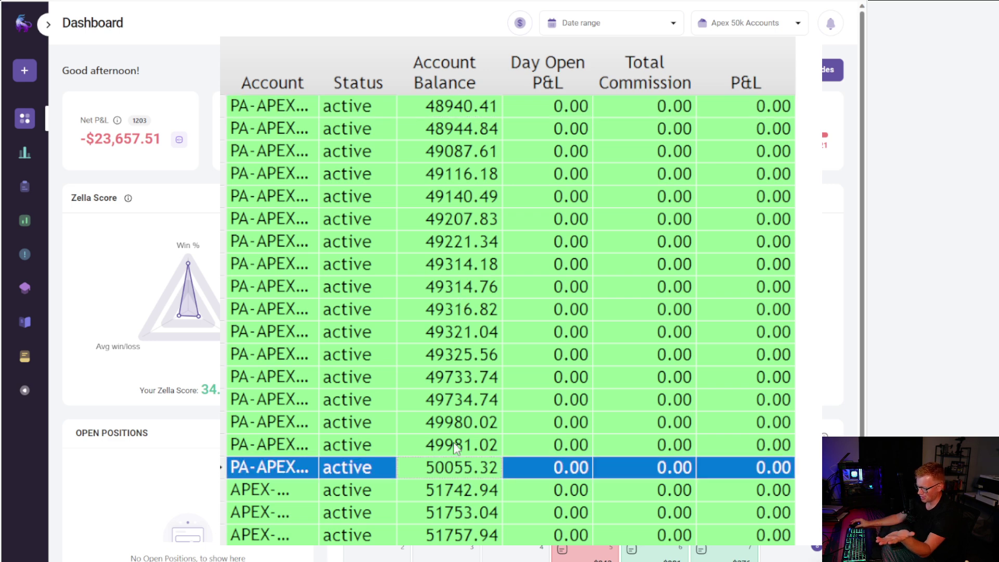
{"action": "mouse_move", "coordinate": [460, 428]}
{"action": "left_mouse_down"}
{"action": "mouse_move", "coordinate": [465, 481]}
{"action": "mouse_move", "coordinate": [467, 429]}
{"action": "left_mouse_up"}
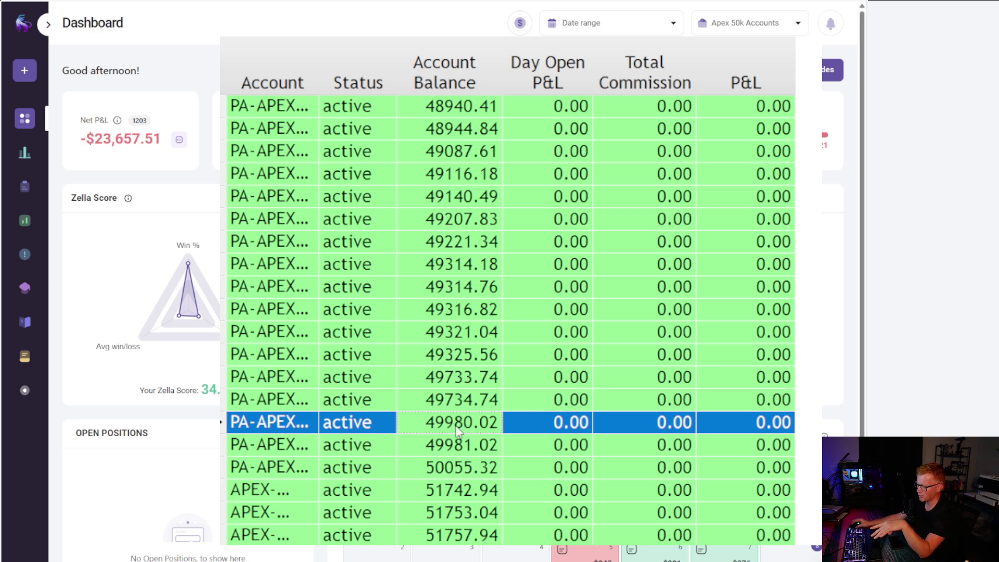
Step: Select the 49,981.02 account, then review the all-time Apex 50k dashboard charts
{"action": "left_click", "coordinate": [479, 451]}
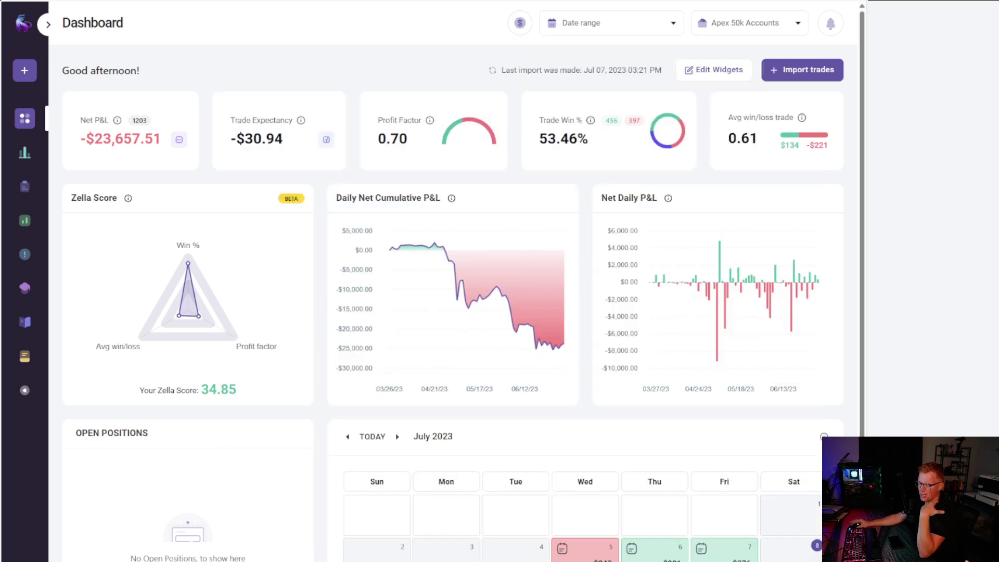
{"action": "mouse_move", "coordinate": [747, 279]}
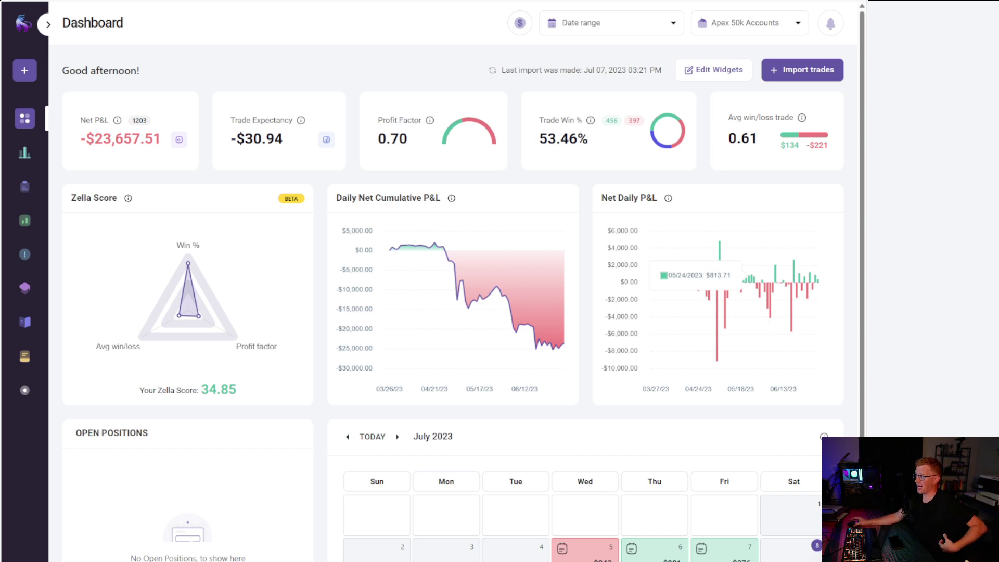
{"action": "mouse_move", "coordinate": [562, 344]}
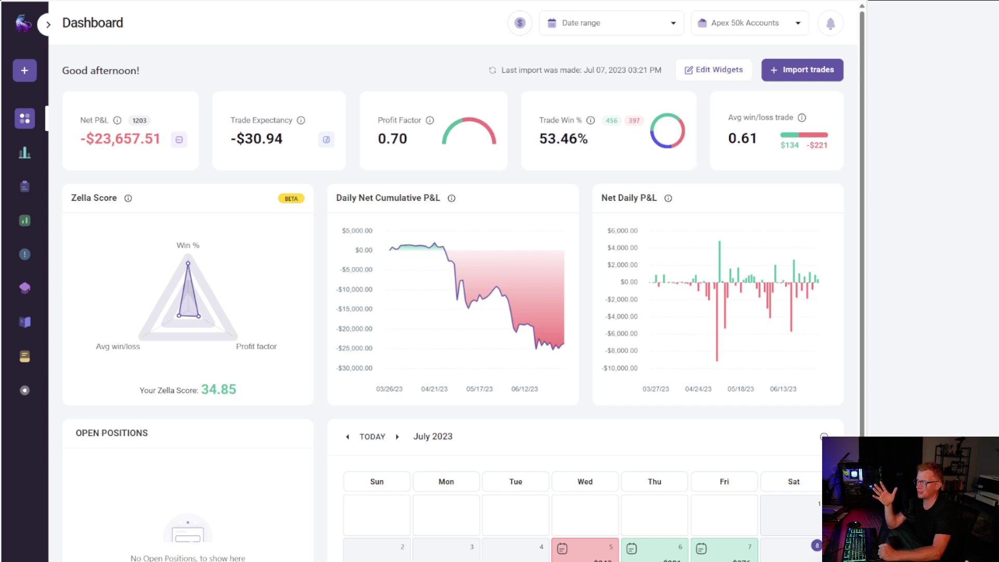
{"action": "mouse_move", "coordinate": [493, 290]}
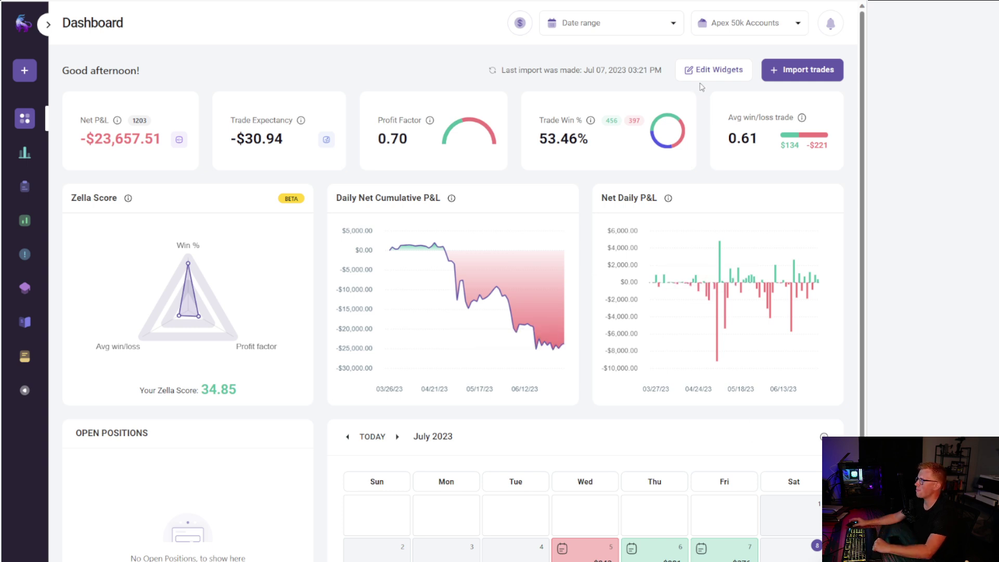
Step: Filter the dashboard to This Week, Jul 02–Jul 08, 2023, and inspect the cumulative P&L chart
{"action": "left_click", "coordinate": [619, 32]}
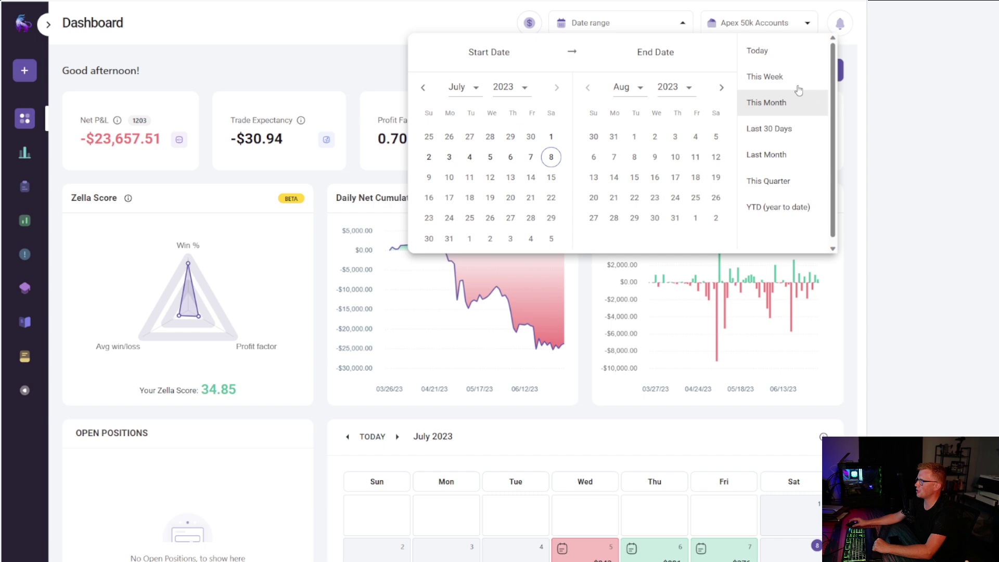
{"action": "left_click", "coordinate": [783, 80]}
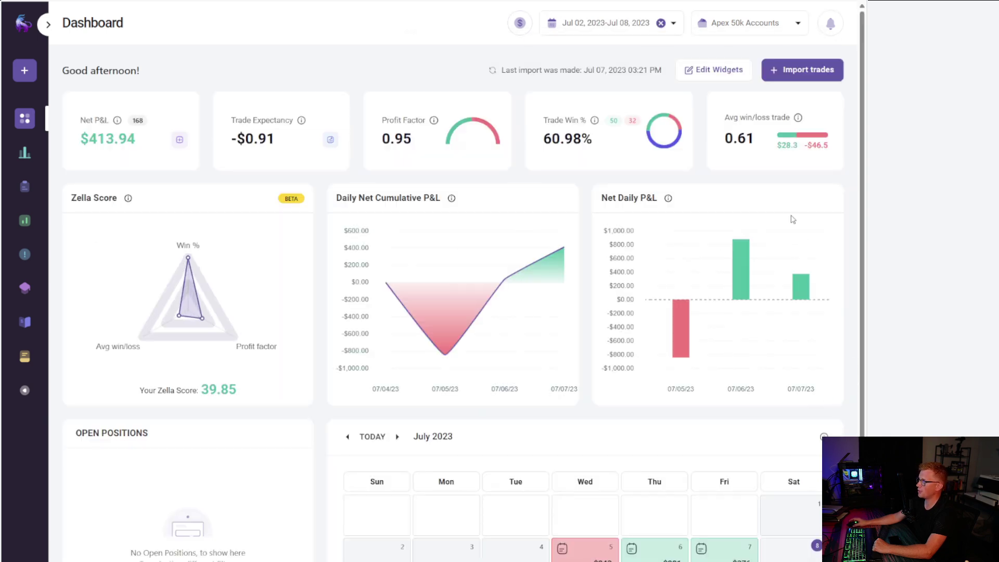
{"action": "scroll", "coordinate": [793, 219], "scroll_direction": "down", "scroll_amount": 2}
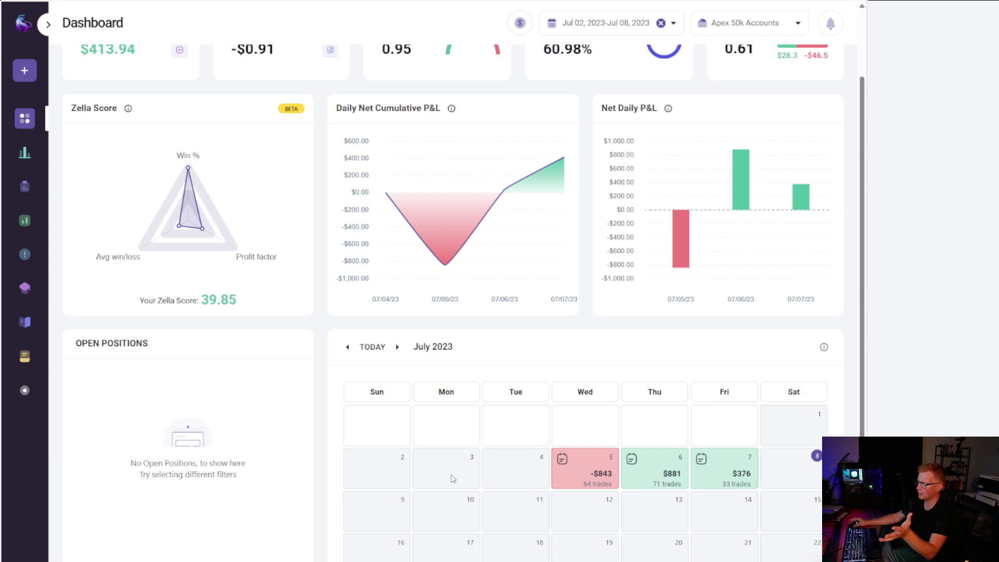
{"action": "scroll", "coordinate": [743, 479], "scroll_direction": "up", "scroll_amount": 2}
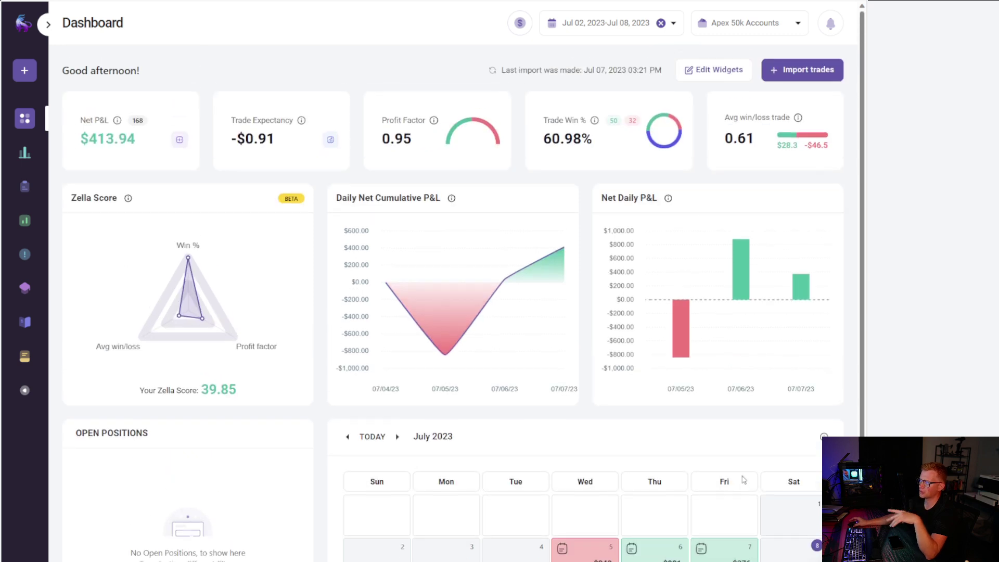
{"action": "mouse_move", "coordinate": [521, 384]}
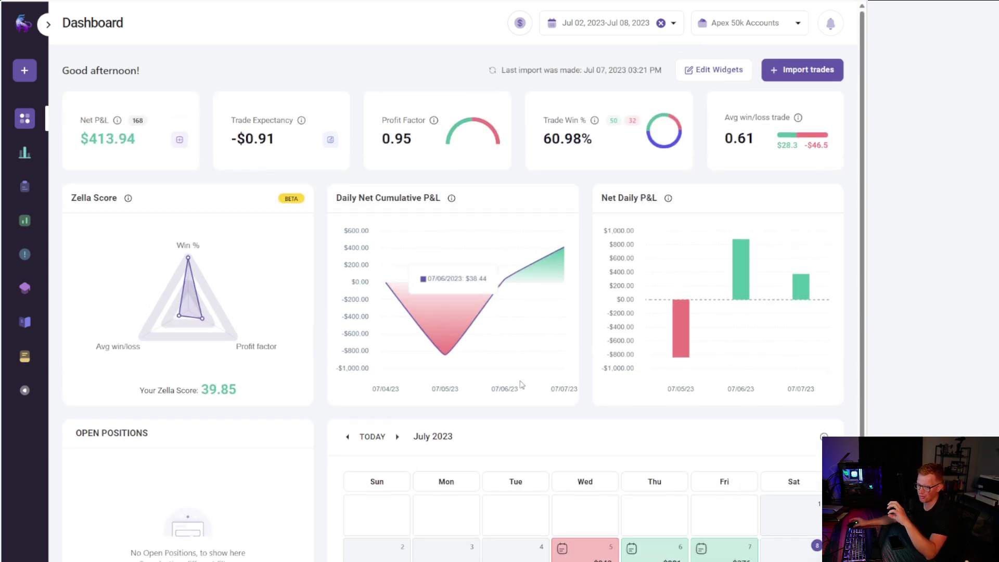
{"action": "mouse_move", "coordinate": [437, 370]}
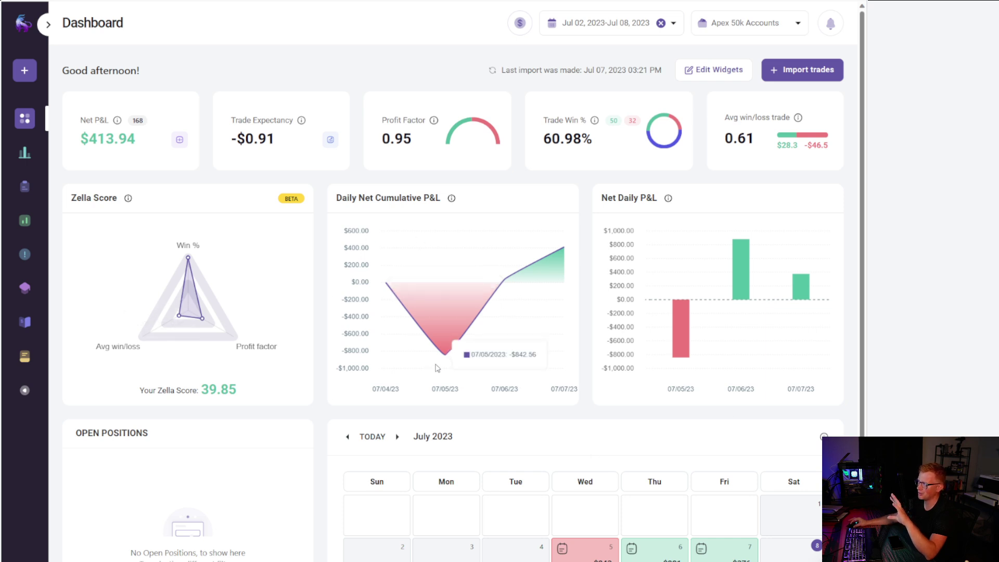
Step: Switch the account selection from Apex 50k Accounts to Evaluation Accounts
{"action": "left_click", "coordinate": [754, 31]}
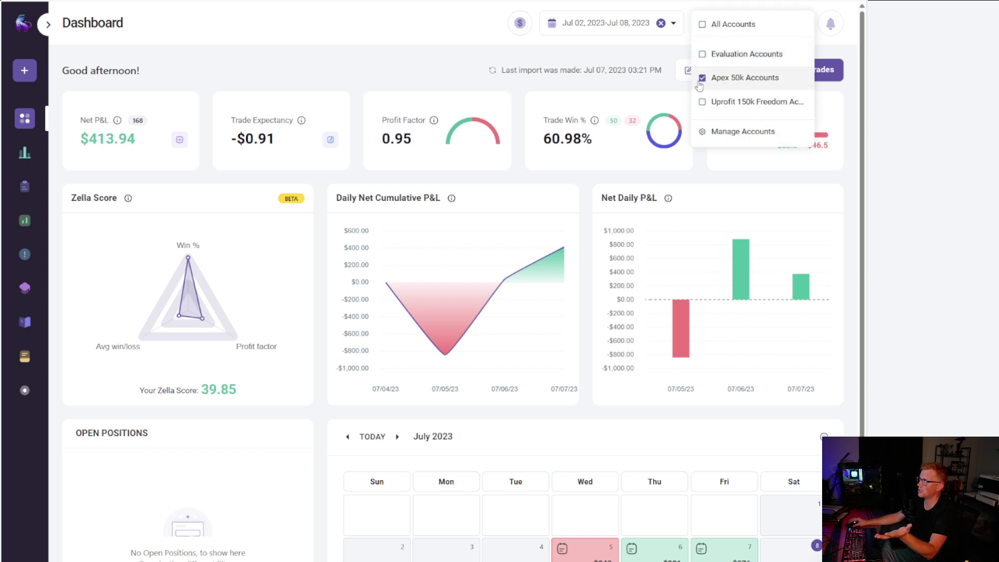
{"action": "left_click", "coordinate": [703, 54]}
{"action": "left_click", "coordinate": [704, 78]}
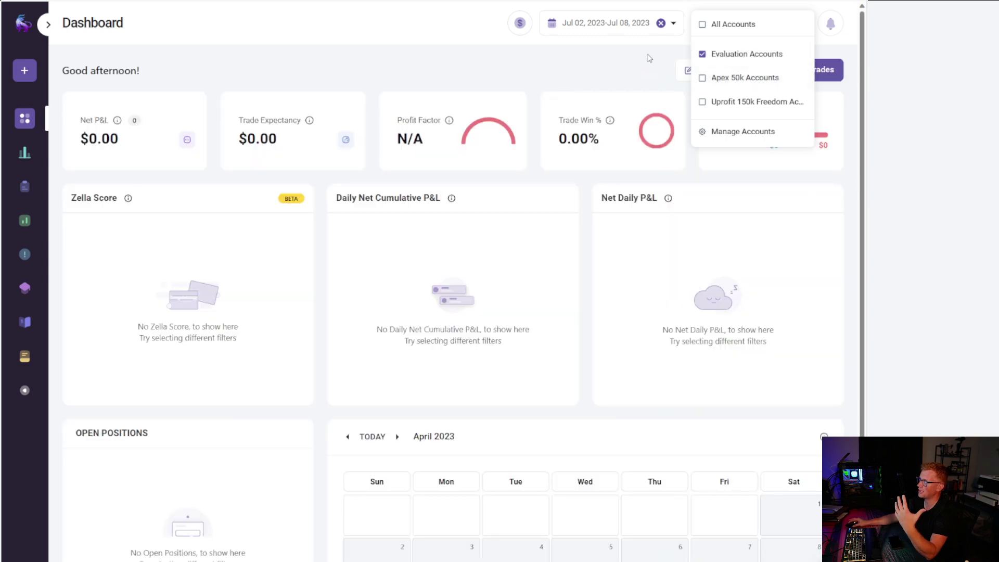
Step: Widen the date range to year to date, Jan 01–Jul 08, 2023
{"action": "left_click", "coordinate": [626, 23]}
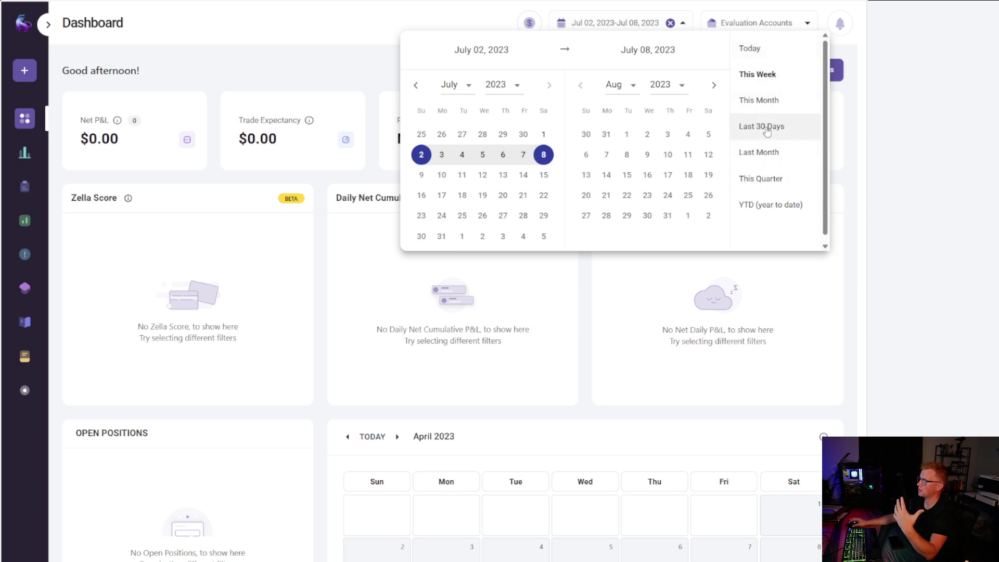
{"action": "left_click", "coordinate": [768, 204]}
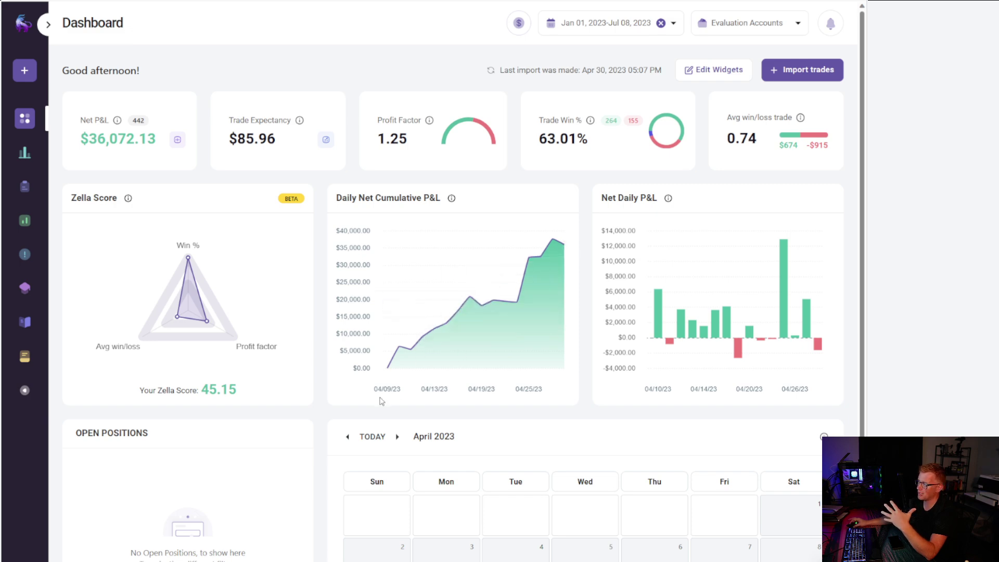
{"action": "scroll", "coordinate": [680, 413], "scroll_direction": "down", "scroll_amount": 4}
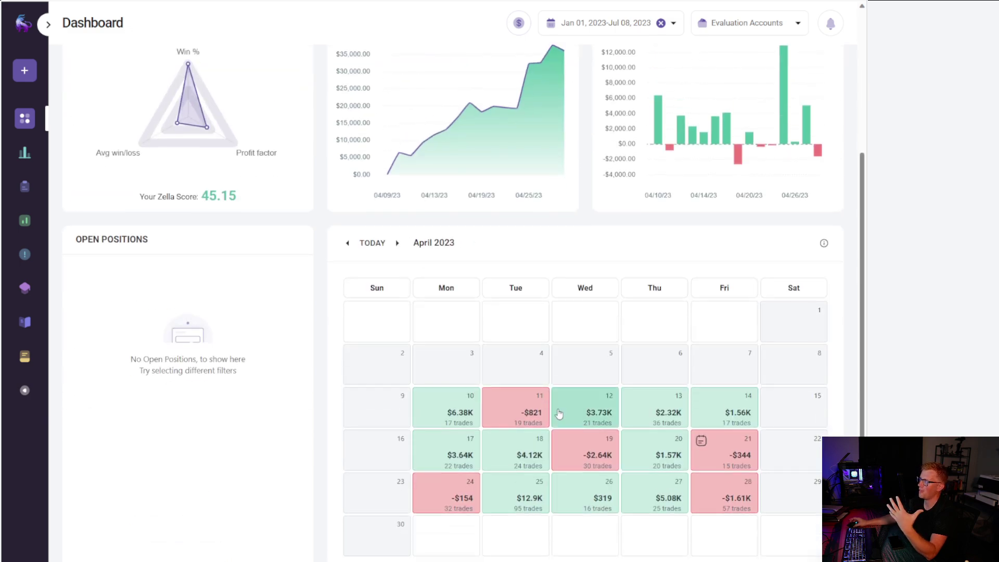
{"action": "scroll", "coordinate": [500, 486], "scroll_direction": "up", "scroll_amount": 4}
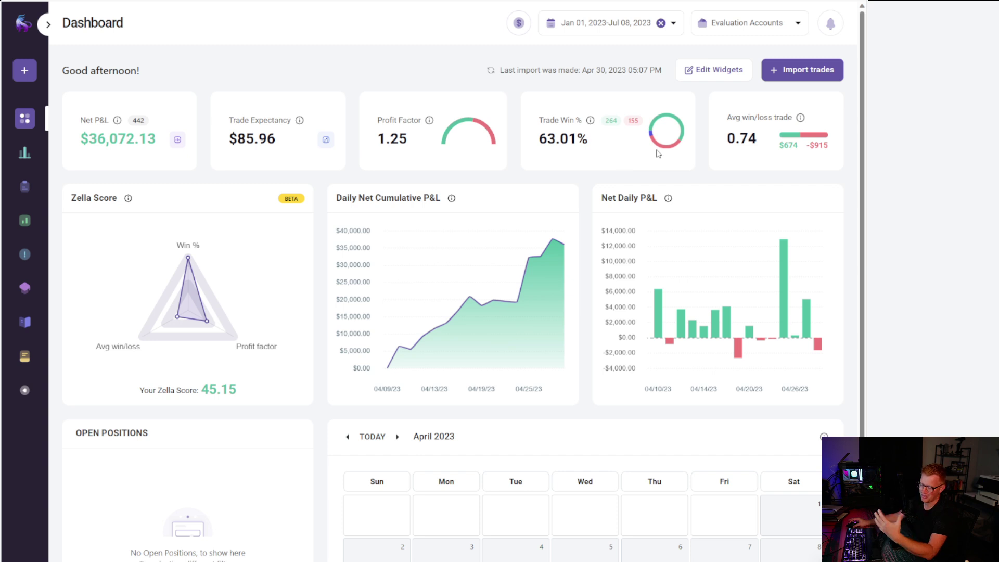
Step: Reselect Apex 50k Accounts in place of Evaluation Accounts and scroll down to the July calendar
{"action": "left_click", "coordinate": [739, 31]}
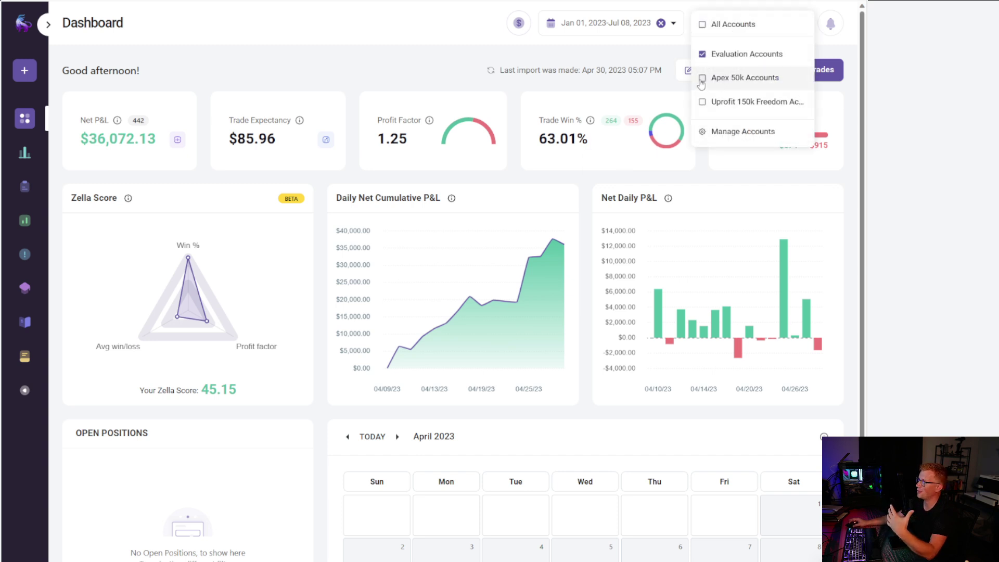
{"action": "left_click", "coordinate": [784, 82]}
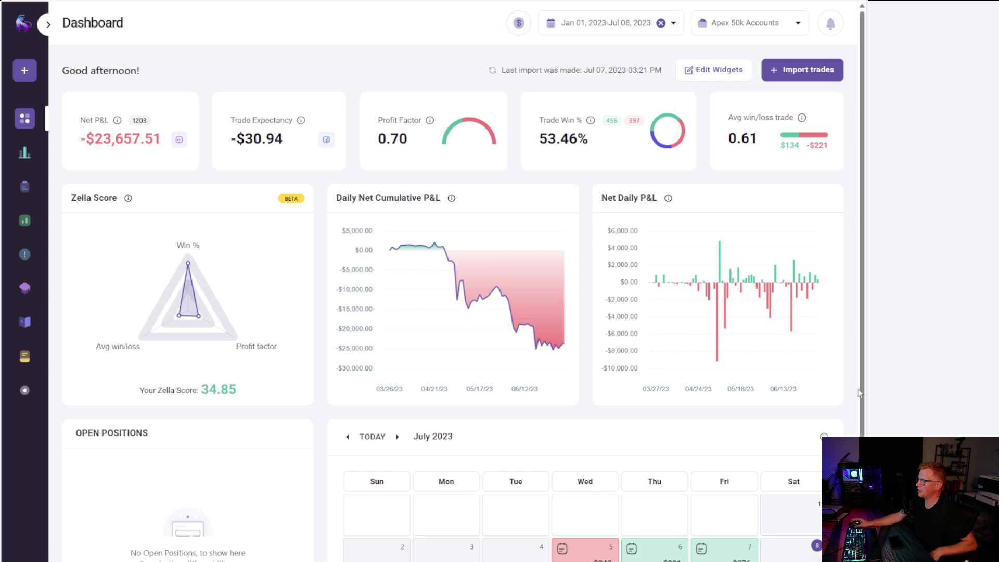
{"action": "scroll", "coordinate": [860, 390], "scroll_direction": "down", "scroll_amount": 2}
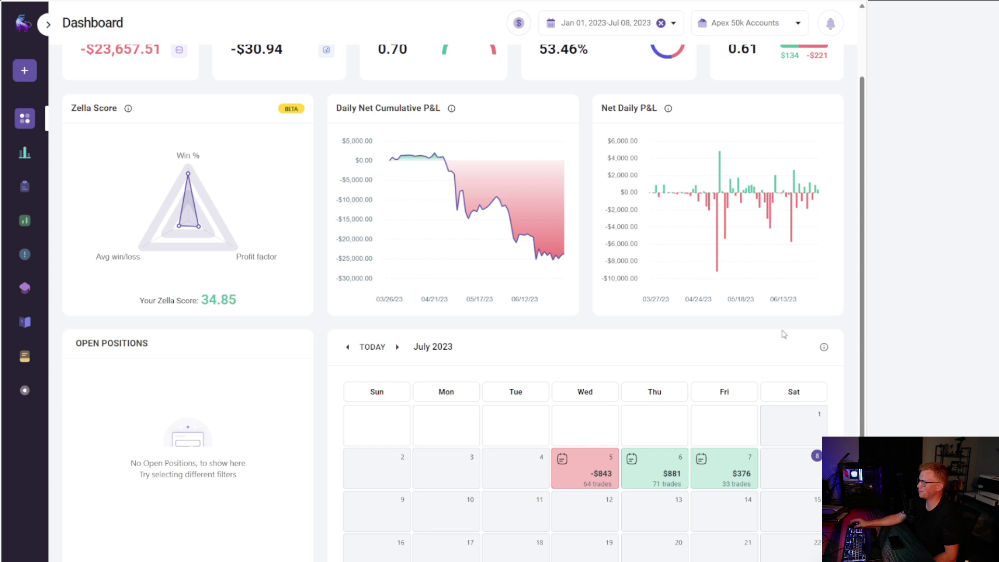
{"action": "scroll", "coordinate": [776, 339], "scroll_direction": "down", "scroll_amount": 2}
Step: Set the date range to This Week, Jul 02–Jul 08, and scroll down to the calendar
{"action": "scroll", "coordinate": [545, 395], "scroll_direction": "up", "scroll_amount": 3}
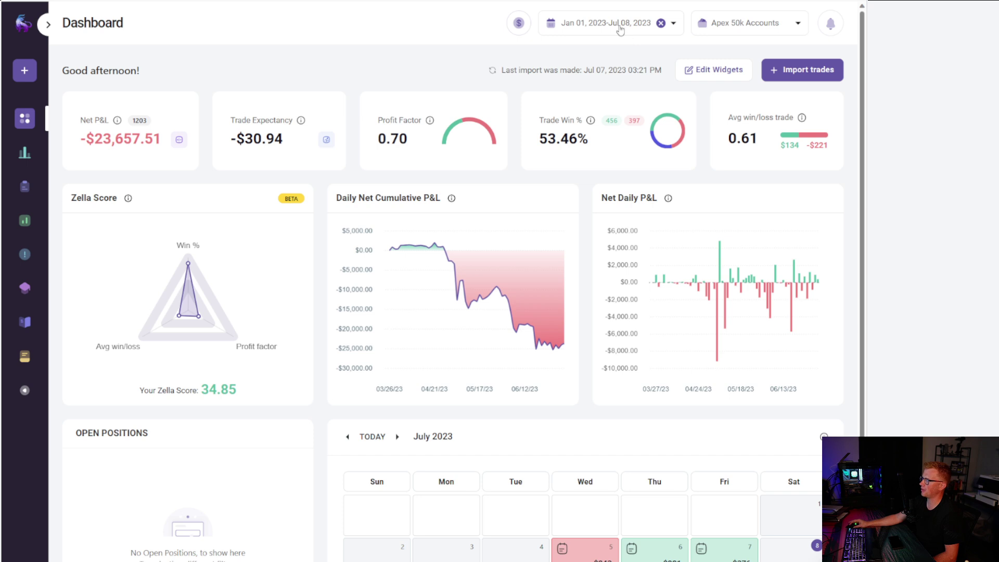
{"action": "left_click", "coordinate": [620, 30]}
{"action": "left_click", "coordinate": [758, 77]}
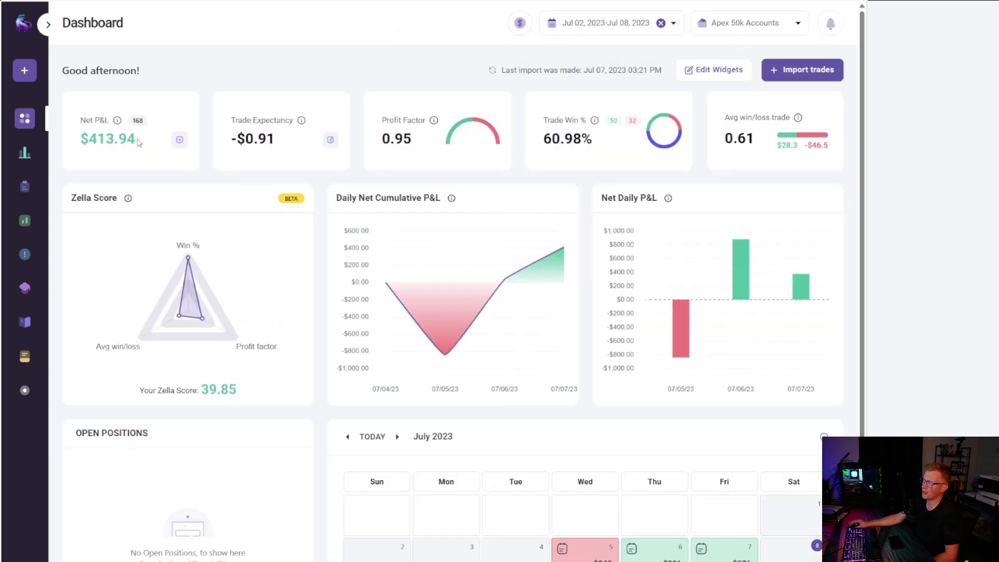
{"action": "scroll", "coordinate": [260, 208], "scroll_direction": "down", "scroll_amount": 3}
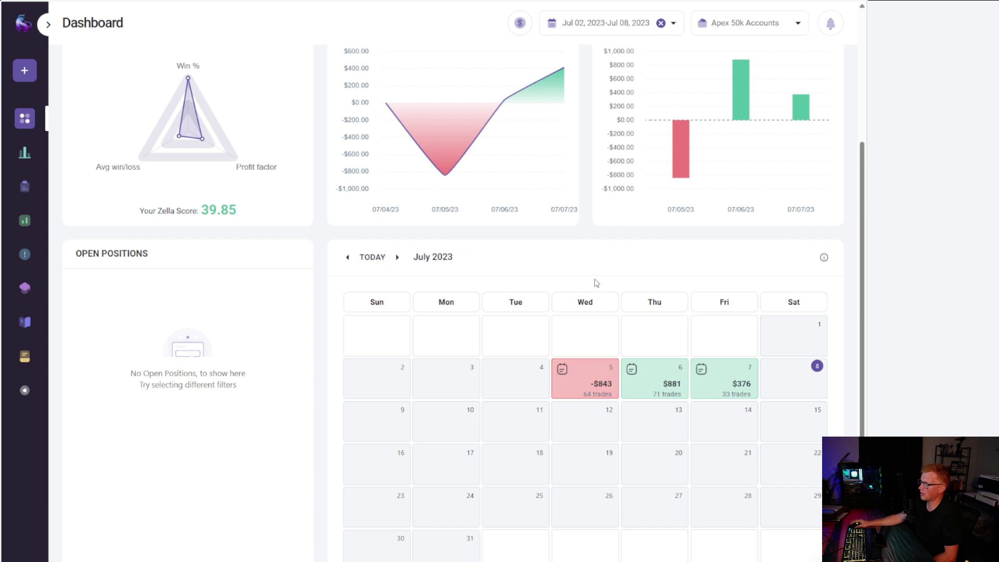
Step: Open Wednesday July 5's trades and select the −$54.04 MNQ losing trade
{"action": "left_click", "coordinate": [592, 383]}
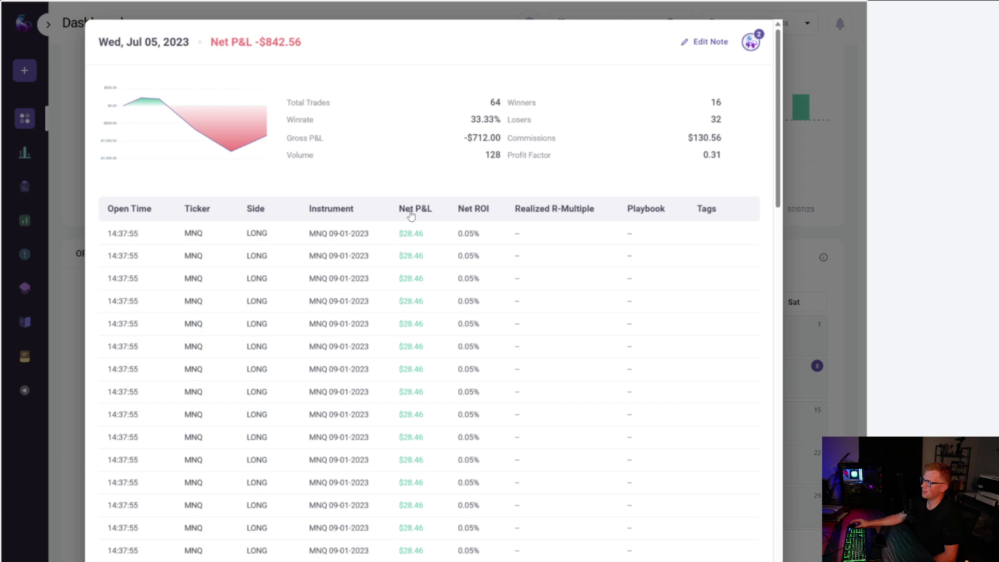
{"action": "scroll", "coordinate": [440, 332], "scroll_direction": "down", "scroll_amount": 7}
{"action": "scroll", "coordinate": [441, 332], "scroll_direction": "down", "scroll_amount": 8}
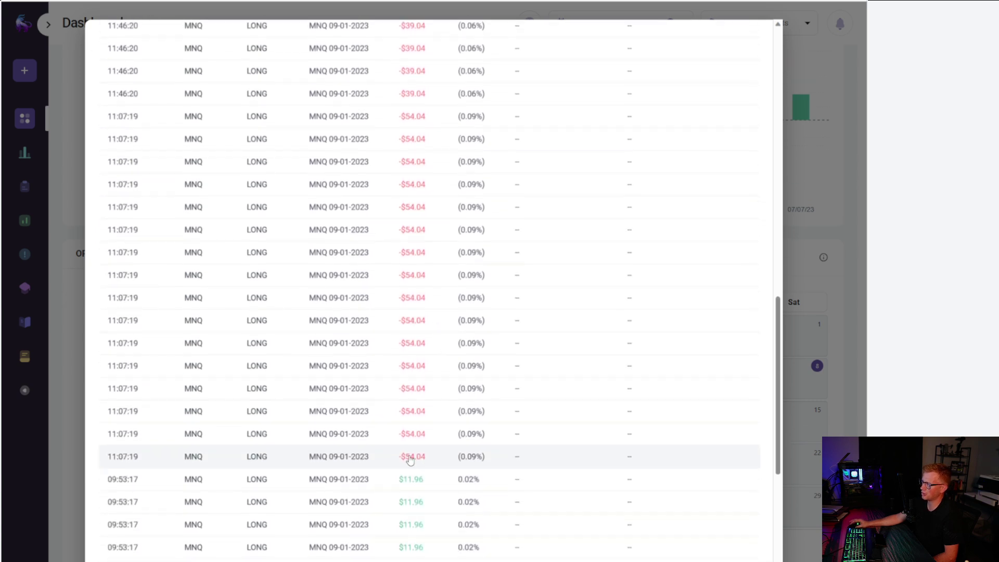
{"action": "left_click", "coordinate": [410, 458]}
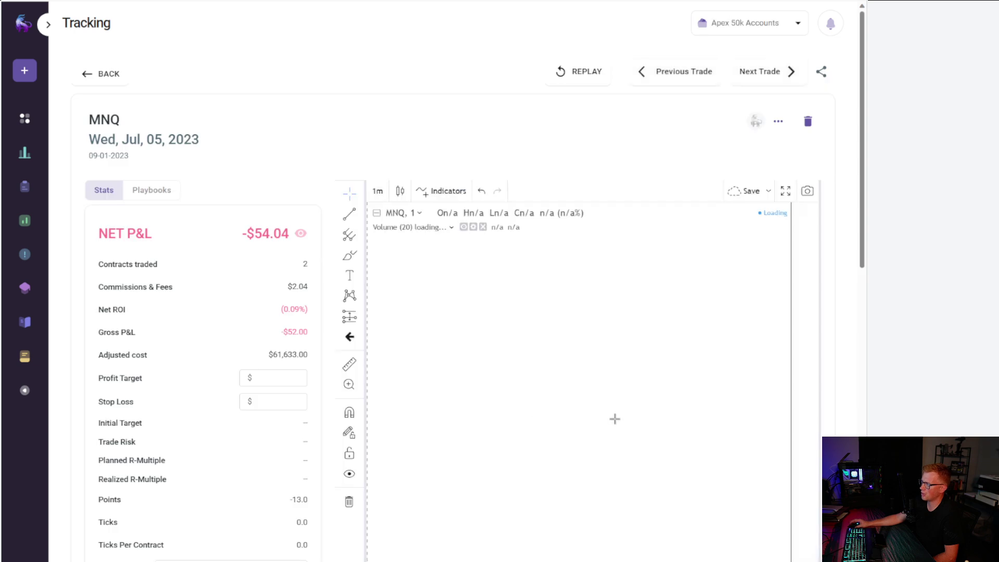
Step: Zoom and scroll the trade's price chart to review the entry and exit
{"action": "scroll", "coordinate": [352, 107], "scroll_direction": "down", "scroll_amount": 3}
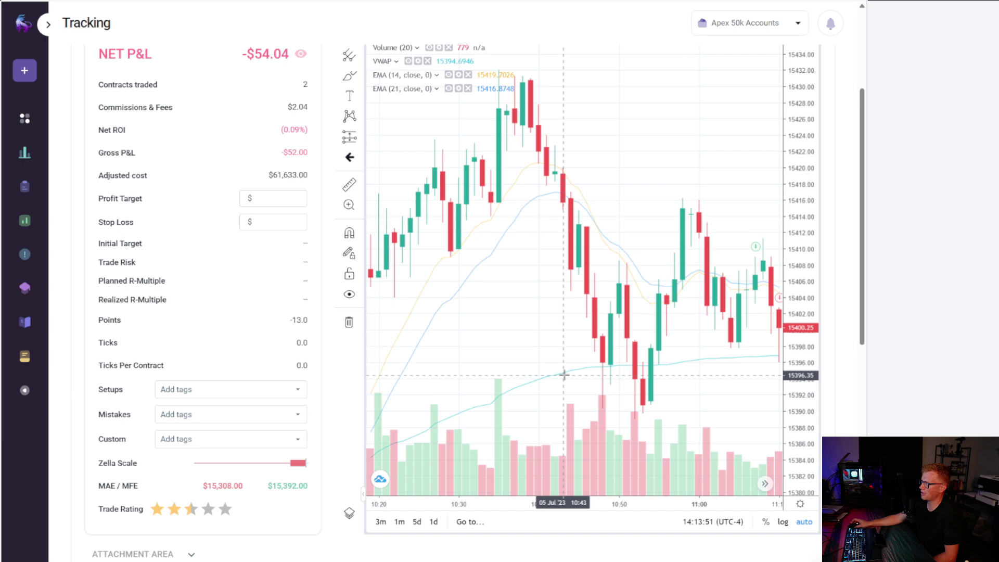
{"action": "scroll", "coordinate": [633, 348], "scroll_direction": "down", "scroll_amount": 2}
{"action": "scroll", "coordinate": [489, 319], "scroll_direction": "right", "scroll_amount": 3}
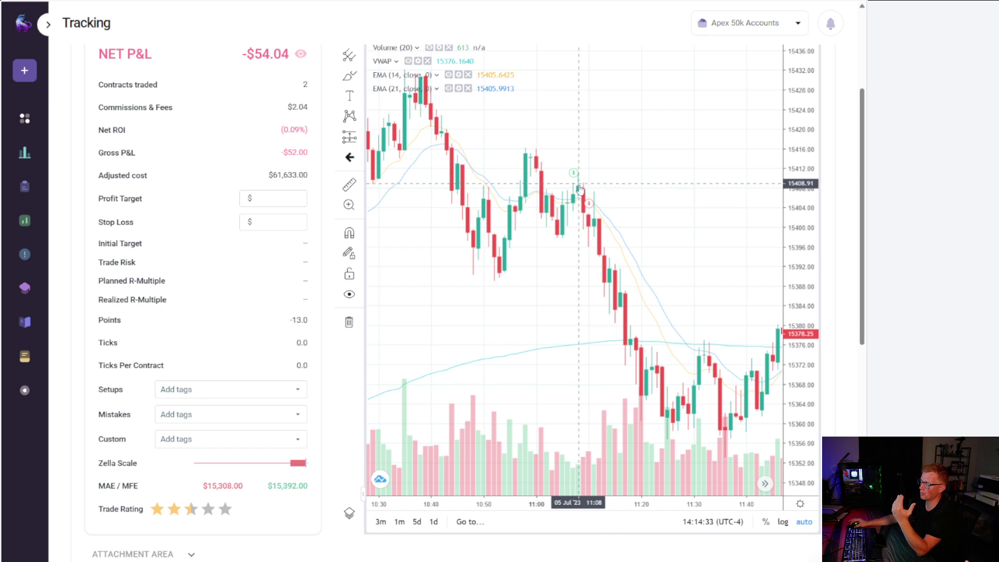
{"action": "scroll", "coordinate": [518, 312], "scroll_direction": "down", "scroll_amount": 5}
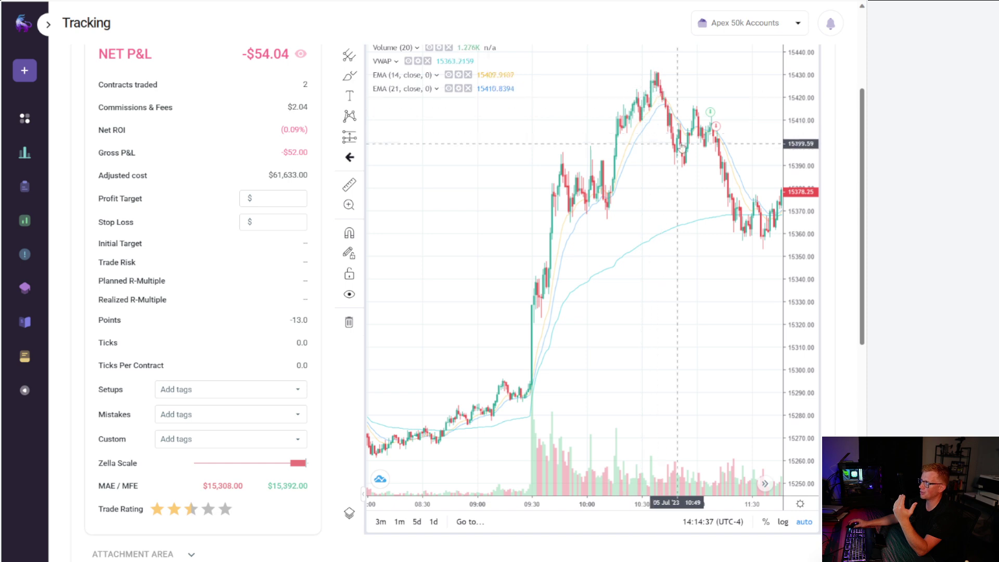
{"action": "mouse_move", "coordinate": [716, 127]}
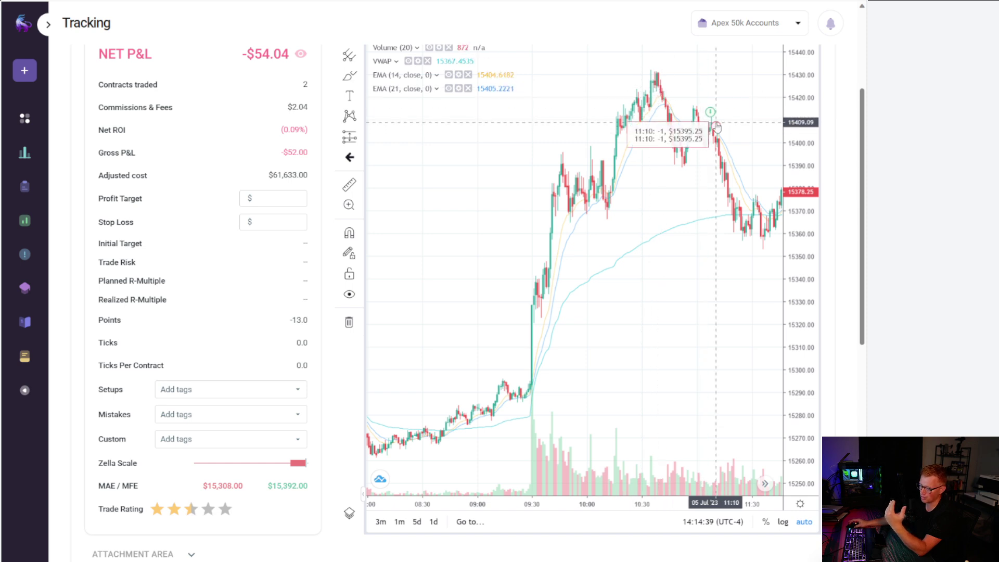
{"action": "scroll", "coordinate": [716, 126], "scroll_direction": "up", "scroll_amount": 5}
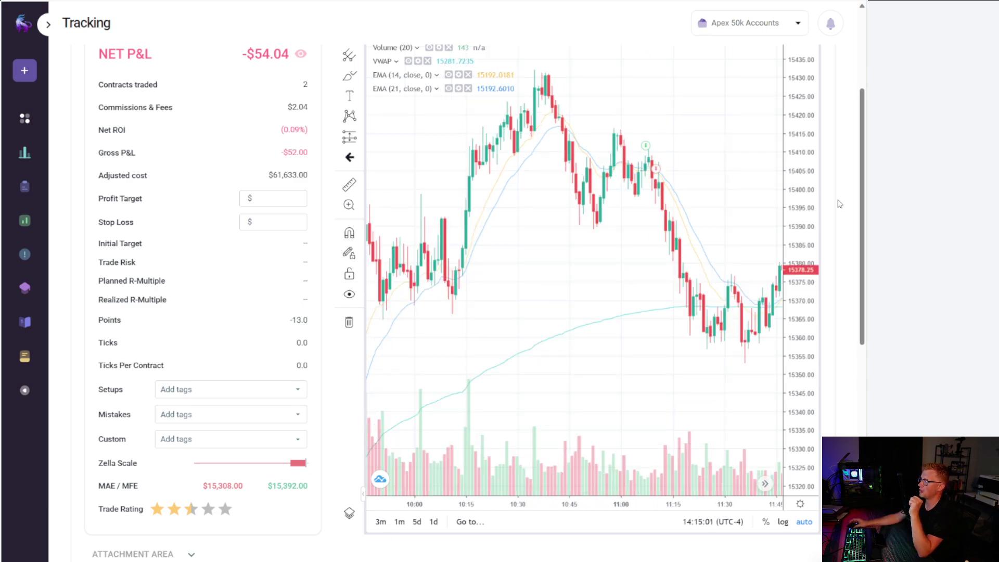
Step: Return to the dashboard and open the Jul 5 day summary's journal note for editing
{"action": "scroll", "coordinate": [839, 204], "scroll_direction": "up", "scroll_amount": 4}
{"action": "left_click", "coordinate": [100, 73]}
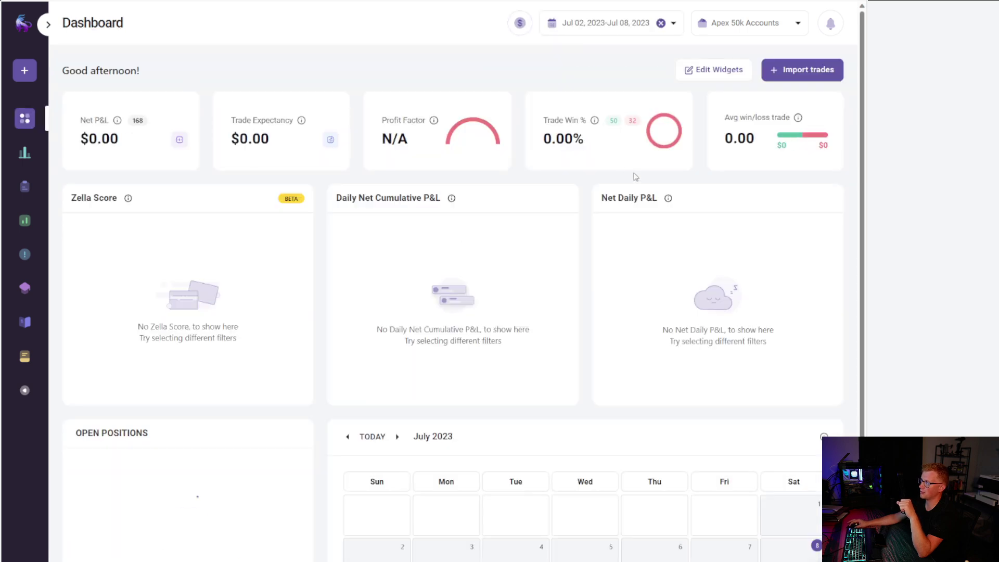
{"action": "scroll", "coordinate": [636, 178], "scroll_direction": "down", "scroll_amount": 2}
{"action": "left_click", "coordinate": [611, 466]}
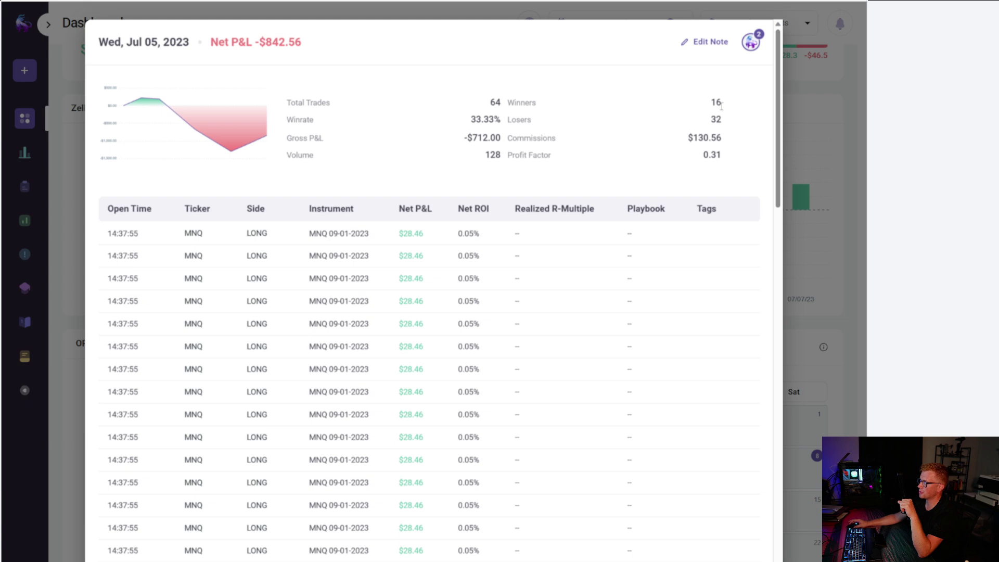
{"action": "left_click", "coordinate": [715, 48]}
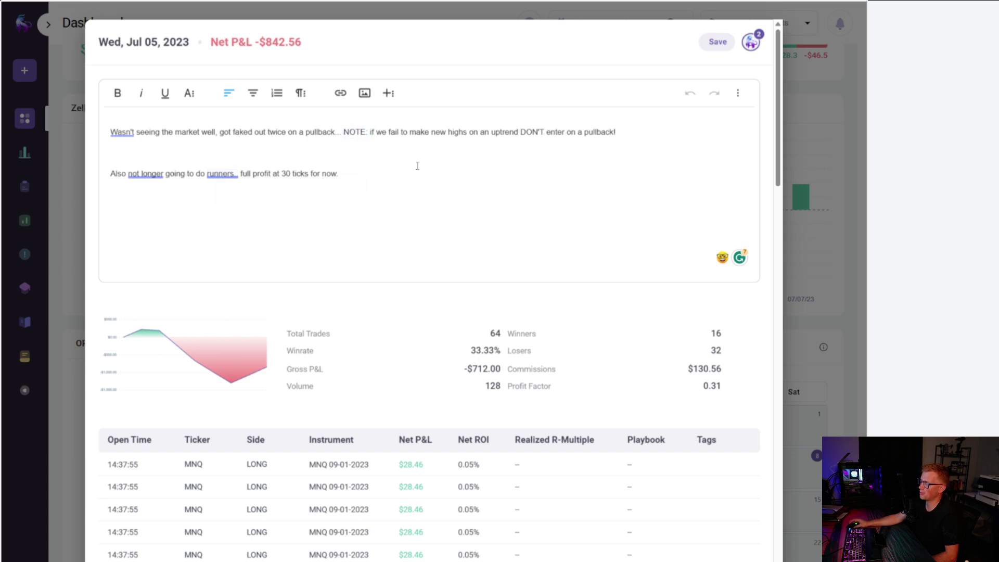
{"action": "left_click", "coordinate": [433, 131]}
{"action": "left_click_drag", "start_coordinate": [616, 131], "coordinate": [344, 132]}
{"action": "left_click", "coordinate": [224, 176]}
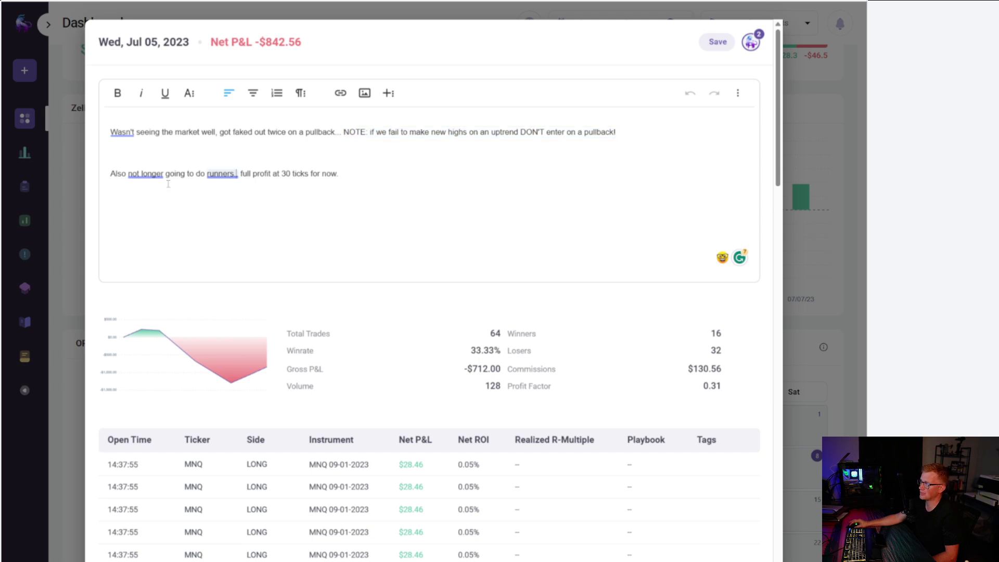
{"action": "left_click_drag", "start_coordinate": [111, 175], "coordinate": [388, 175]}
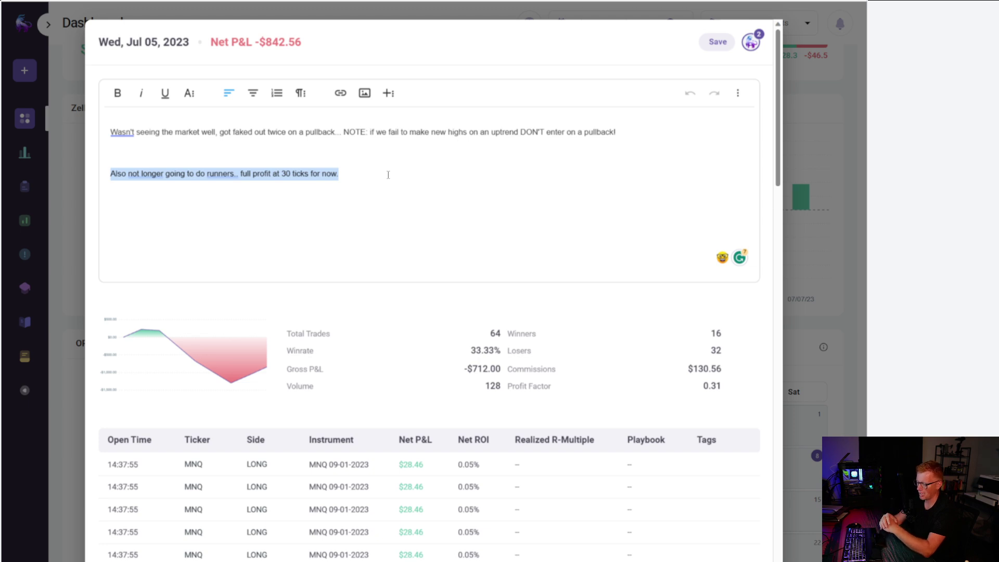
Step: Close the July 5 day view and open Thursday, July 6's trades
{"action": "left_click", "coordinate": [825, 115]}
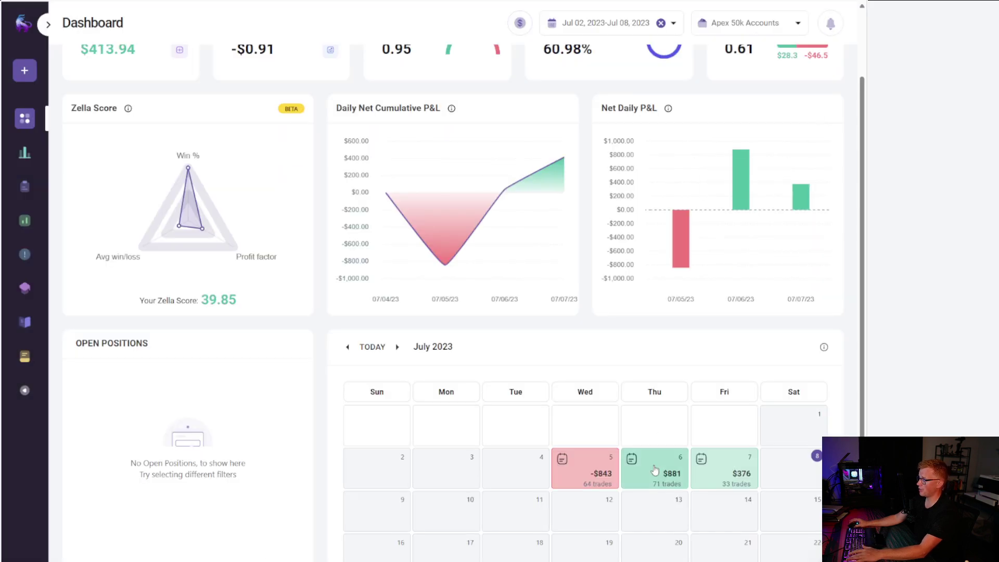
{"action": "left_click", "coordinate": [655, 470]}
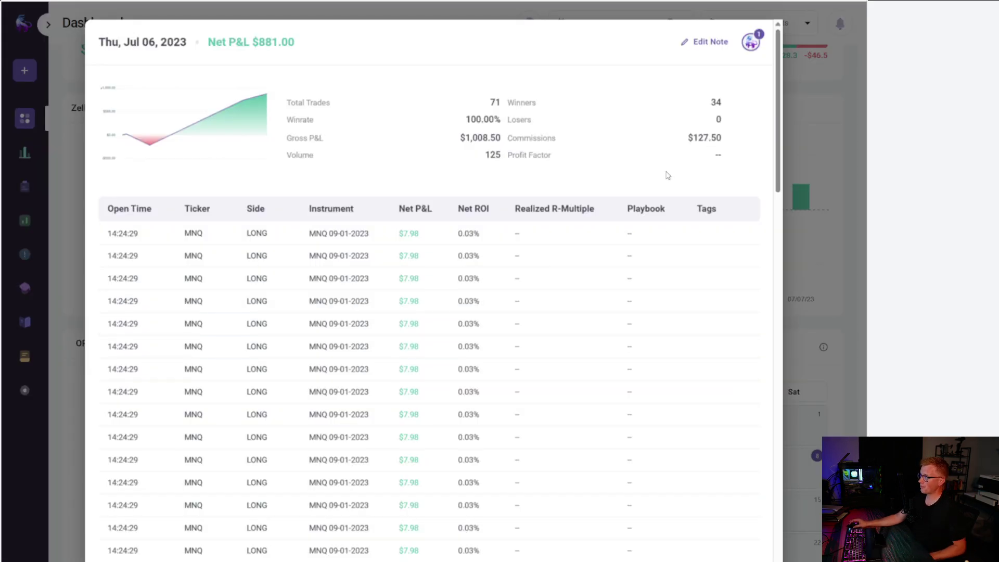
{"action": "scroll", "coordinate": [593, 397], "scroll_direction": "down", "scroll_amount": 10}
{"action": "scroll", "coordinate": [598, 415], "scroll_direction": "up", "scroll_amount": 10}
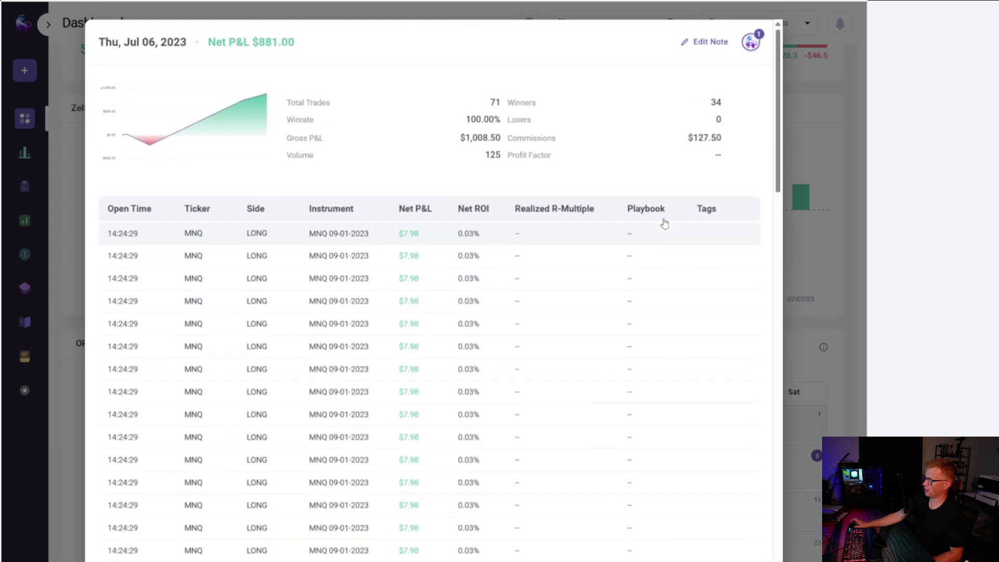
Step: Open the Jul 6 journal note, dismiss the grammar suggestion on 'Was', and scroll the trades table
{"action": "left_click", "coordinate": [709, 44]}
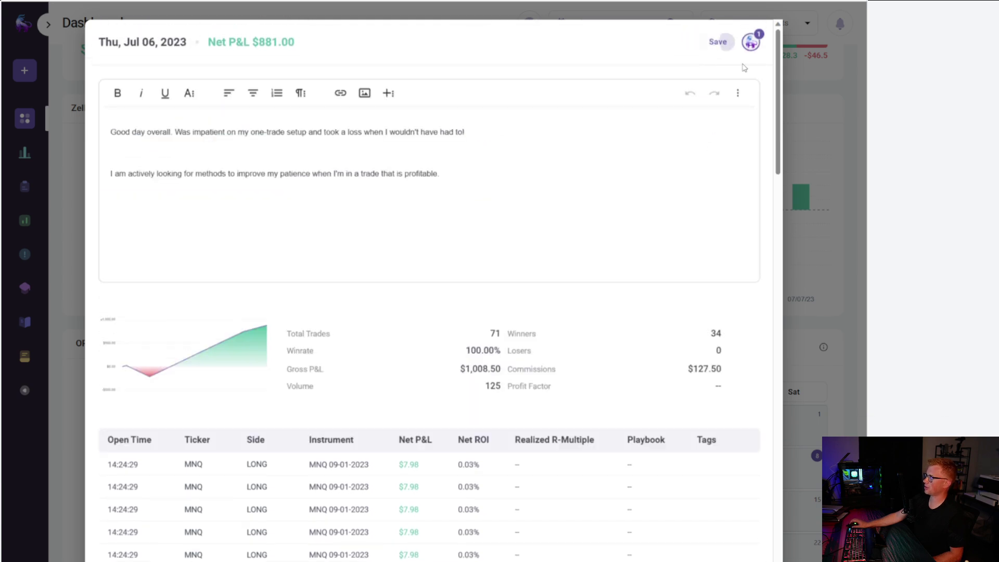
{"action": "left_click", "coordinate": [183, 133]}
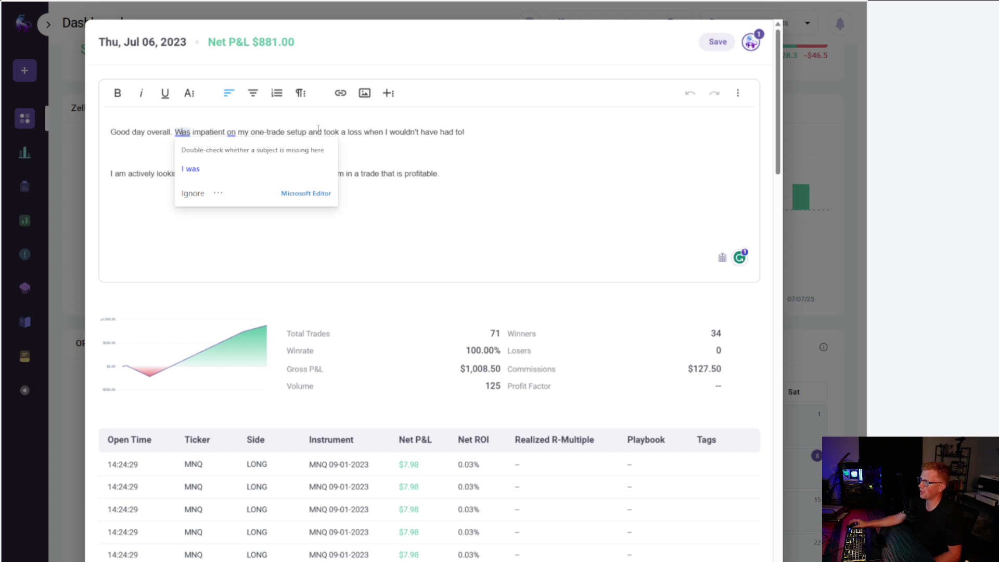
{"action": "left_click", "coordinate": [497, 135]}
{"action": "scroll", "coordinate": [495, 134], "scroll_direction": "down", "scroll_amount": 15}
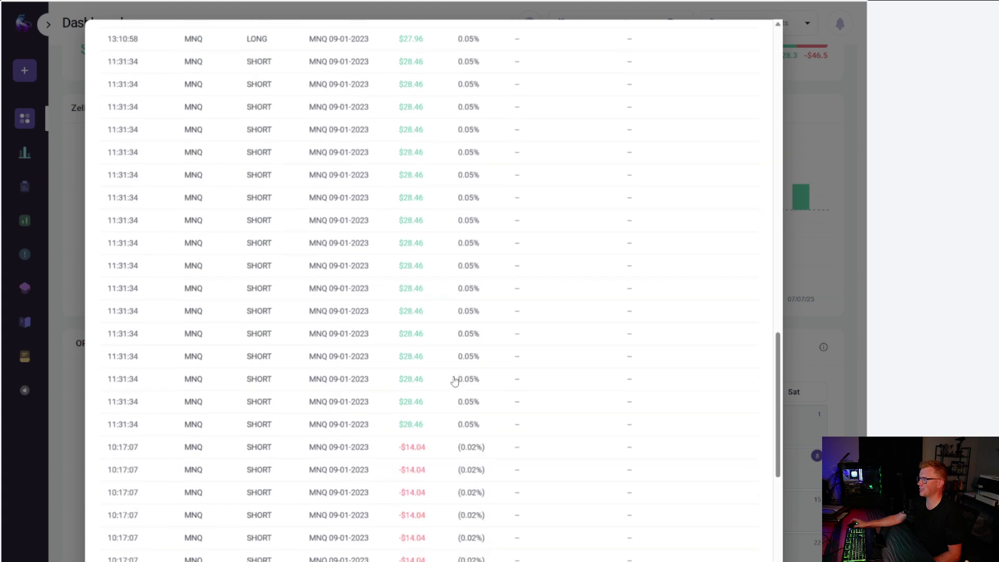
{"action": "scroll", "coordinate": [455, 382], "scroll_direction": "down", "scroll_amount": 6}
Step: Open the 10:17:07 short trade, then zoom out and pan its chart to centre the trade
{"action": "left_click", "coordinate": [435, 454]}
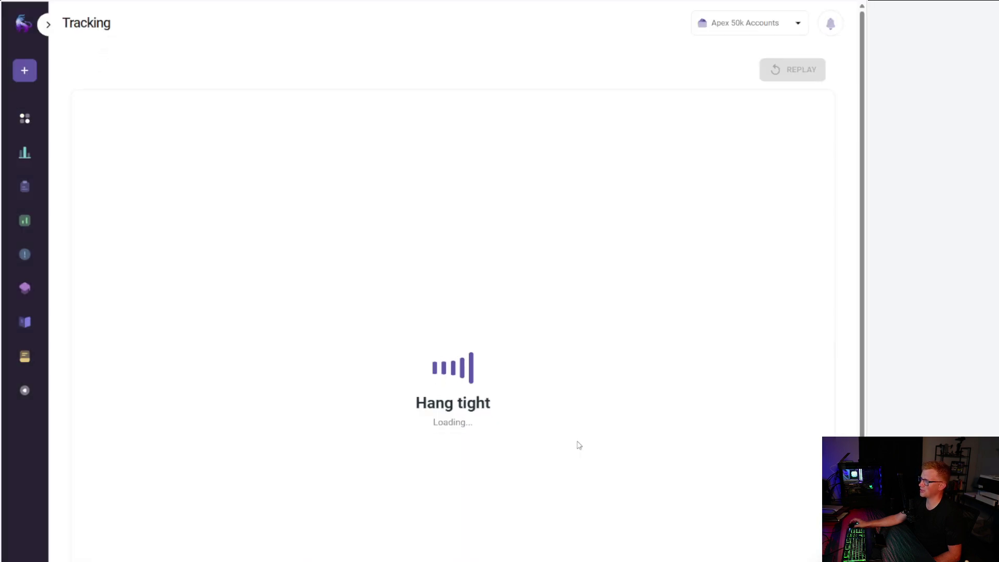
{"action": "scroll", "coordinate": [326, 122], "scroll_direction": "down", "scroll_amount": 3}
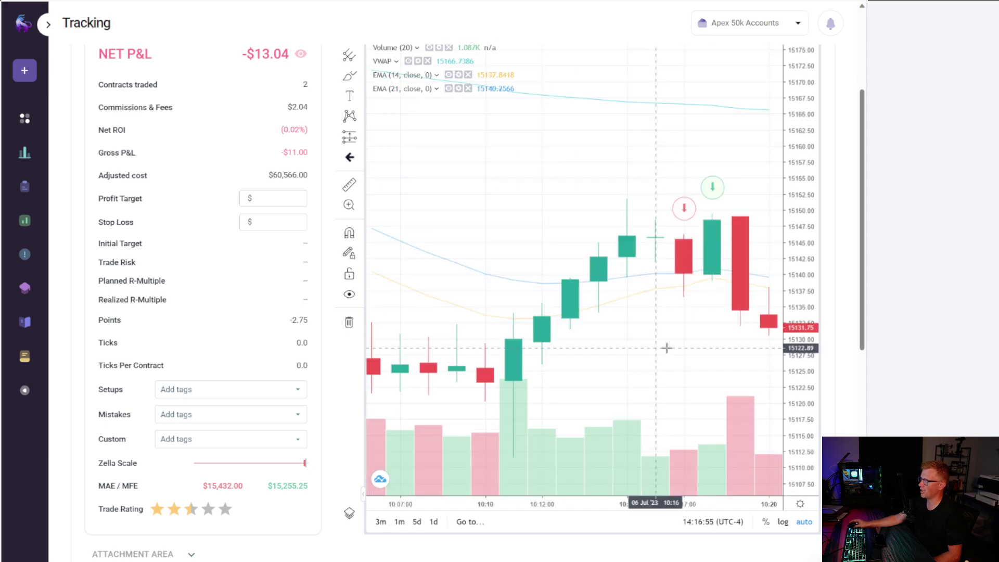
{"action": "scroll", "coordinate": [666, 349], "scroll_direction": "down", "scroll_amount": 4}
{"action": "scroll", "coordinate": [666, 349], "scroll_direction": "down", "scroll_amount": 5}
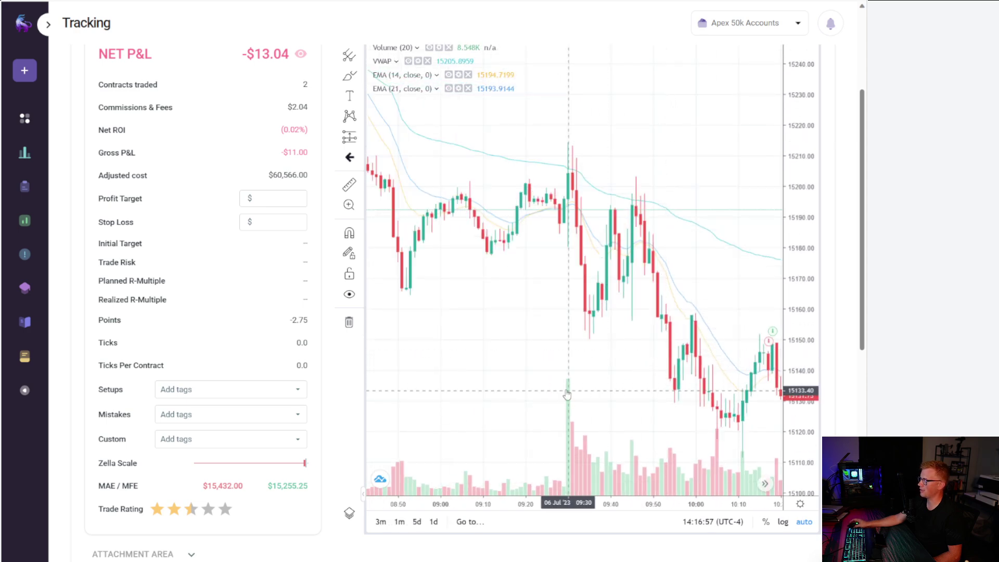
{"action": "scroll", "coordinate": [685, 383], "scroll_direction": "up", "scroll_amount": 3}
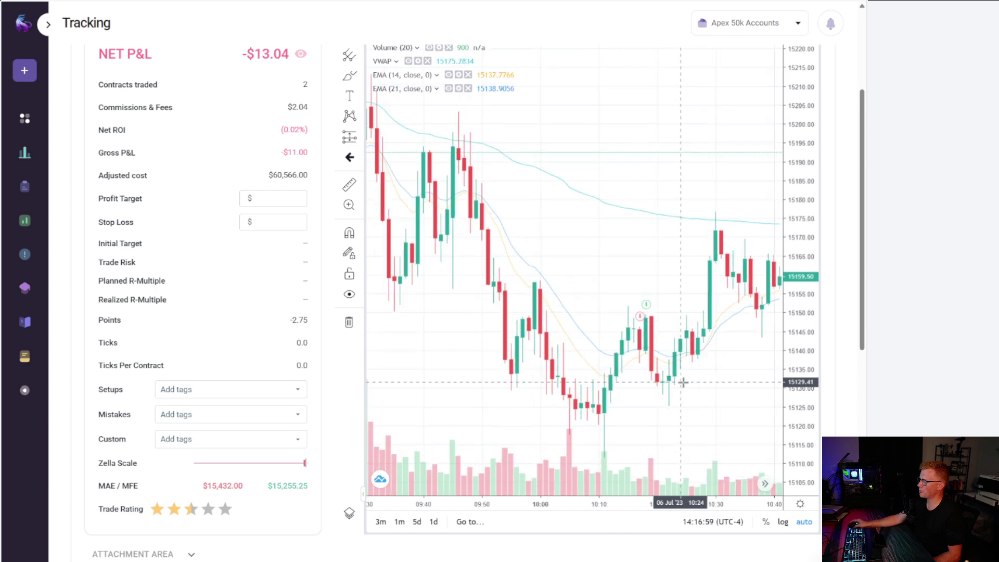
{"action": "left_click_drag", "start_coordinate": [663, 261], "coordinate": [517, 243]}
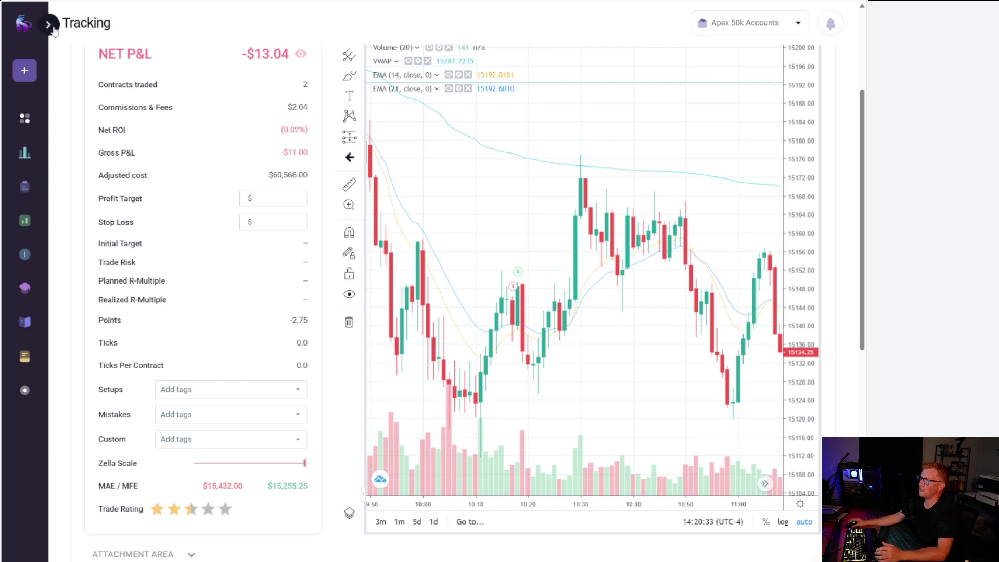
Step: Go back to the weekly dashboard, open Fri, Jul 07 from the calendar, and edit its journal note
{"action": "scroll", "coordinate": [213, 203], "scroll_direction": "up", "scroll_amount": 4}
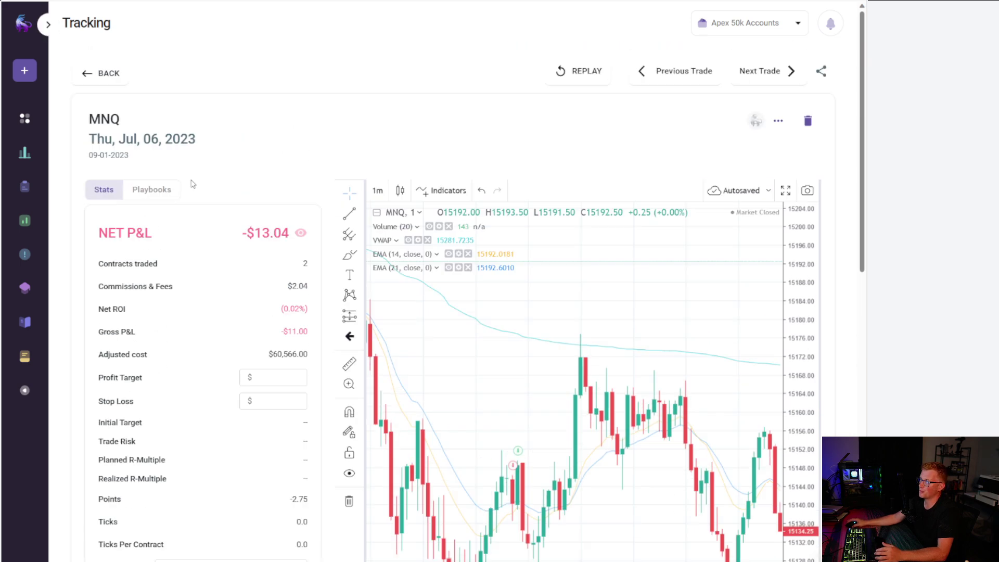
{"action": "left_click", "coordinate": [98, 71]}
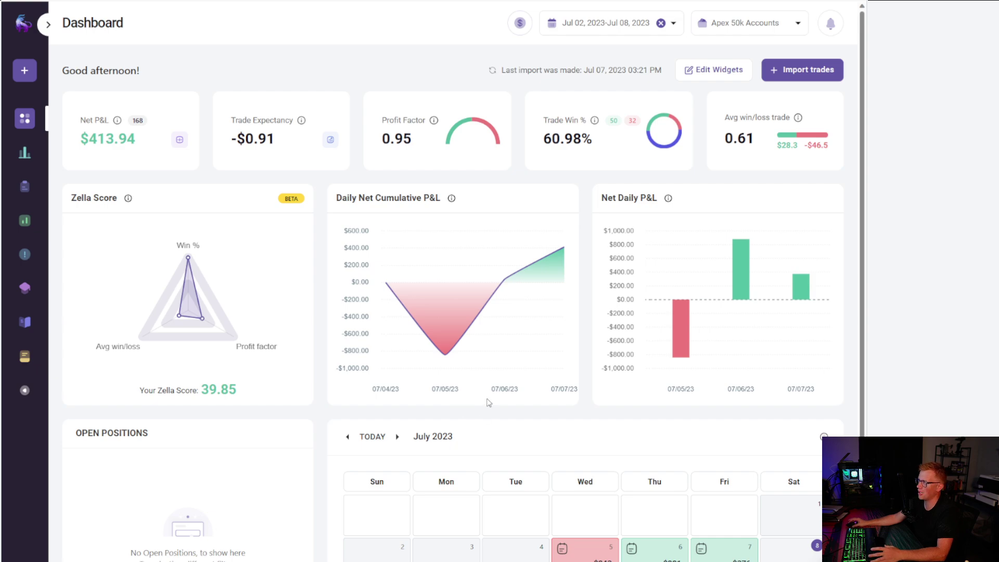
{"action": "scroll", "coordinate": [575, 497], "scroll_direction": "down", "scroll_amount": 2}
{"action": "left_click", "coordinate": [721, 492]}
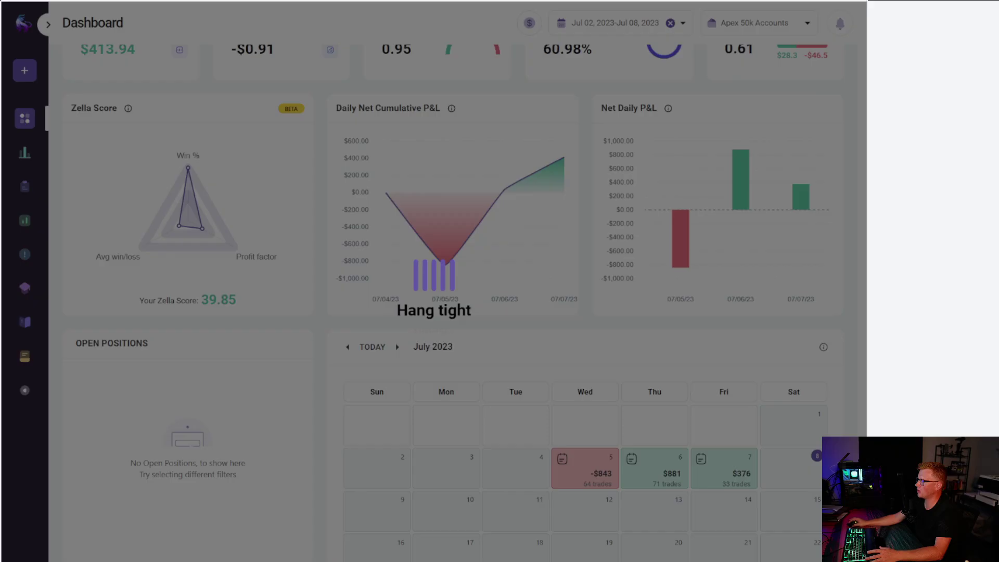
{"action": "scroll", "coordinate": [539, 216], "scroll_direction": "down", "scroll_amount": 3}
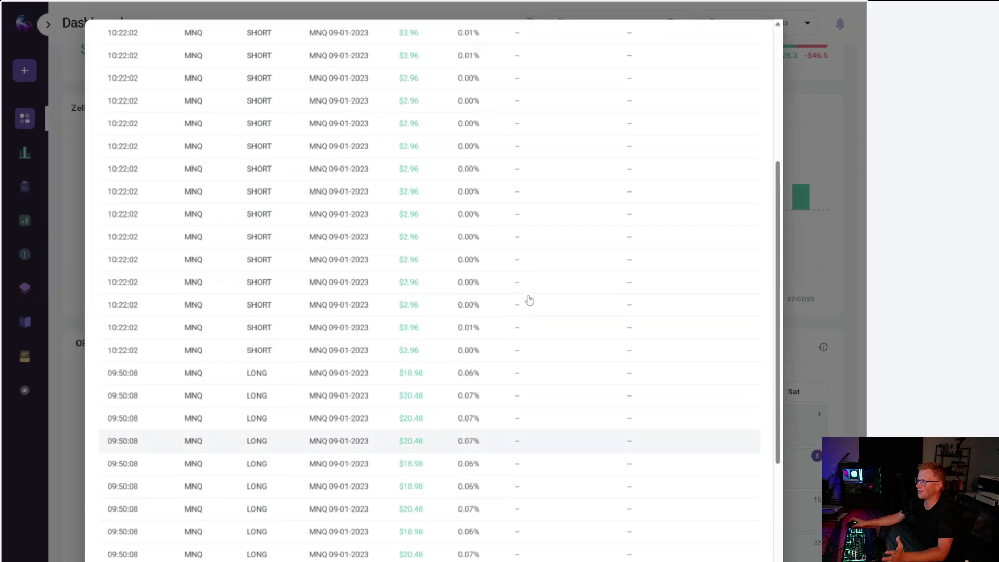
{"action": "scroll", "coordinate": [529, 299], "scroll_direction": "up", "scroll_amount": 3}
{"action": "left_click", "coordinate": [720, 48]}
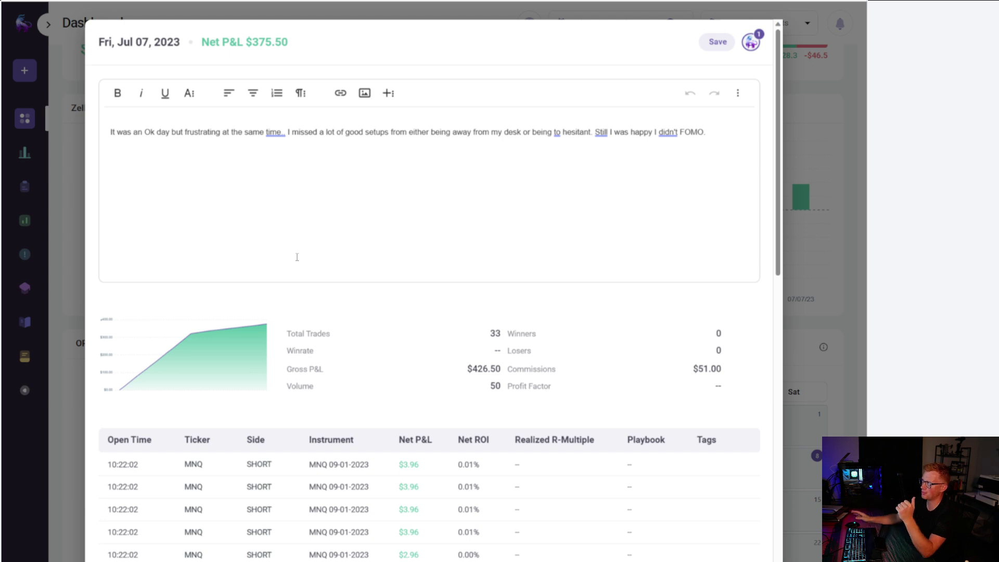
Step: Dismiss the Jul 07 day summary to reveal the dashboard calendar with $413.94 net P&L
{"action": "left_click", "coordinate": [816, 321]}
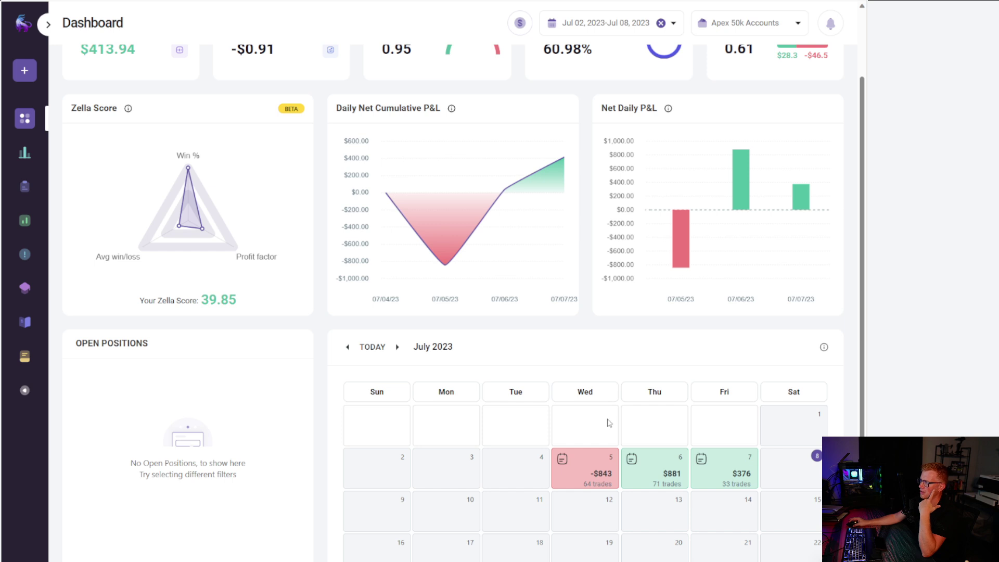